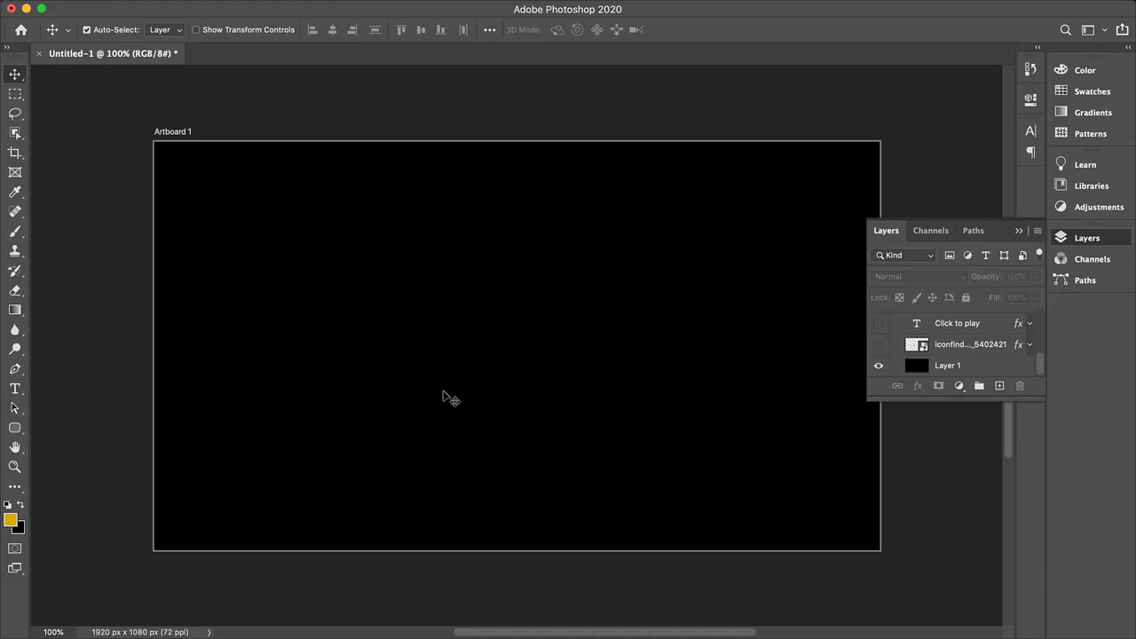
# - Add a text layer reading 'click here to play' near the artboard centre
pyautogui.click(15, 390)
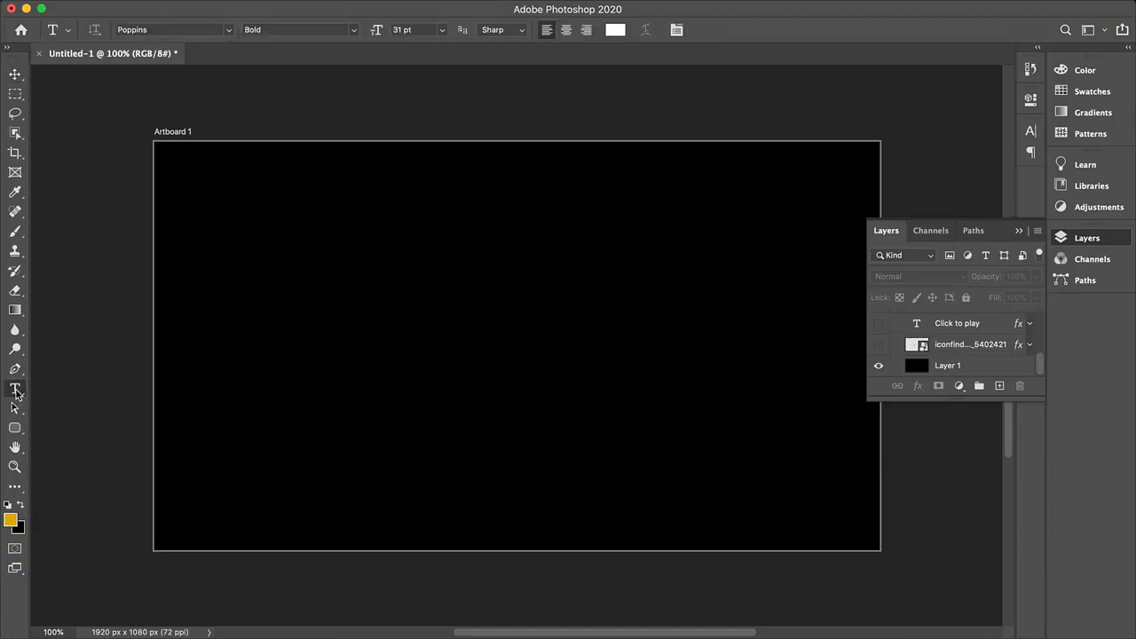
pyautogui.click(395, 415)
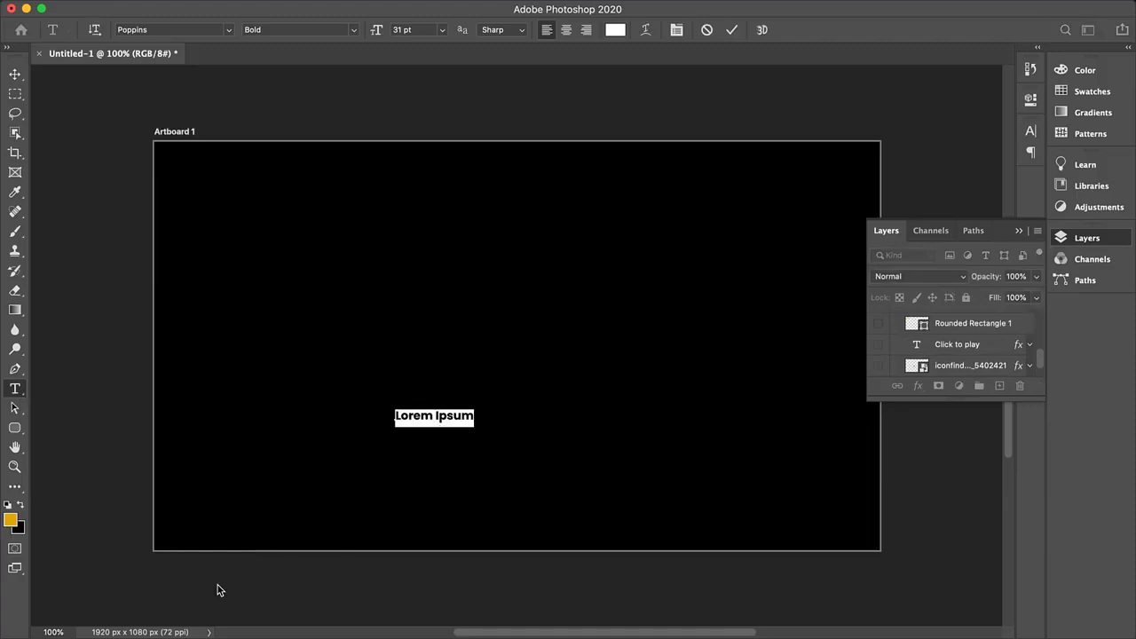
pyautogui.write('ck')
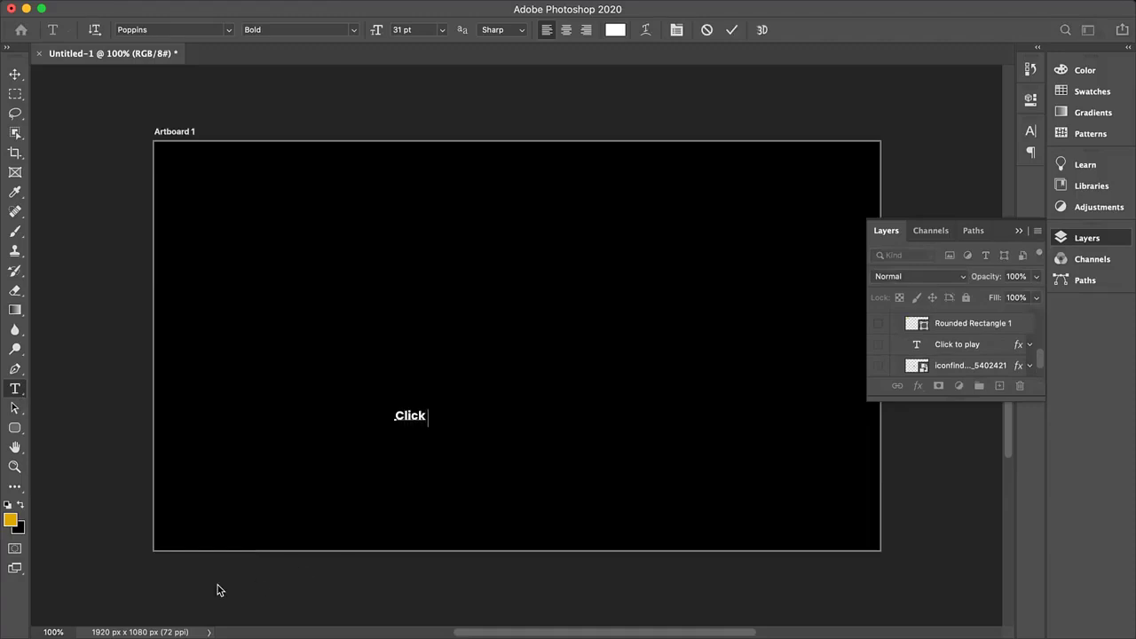
pyautogui.write('lick here to play')
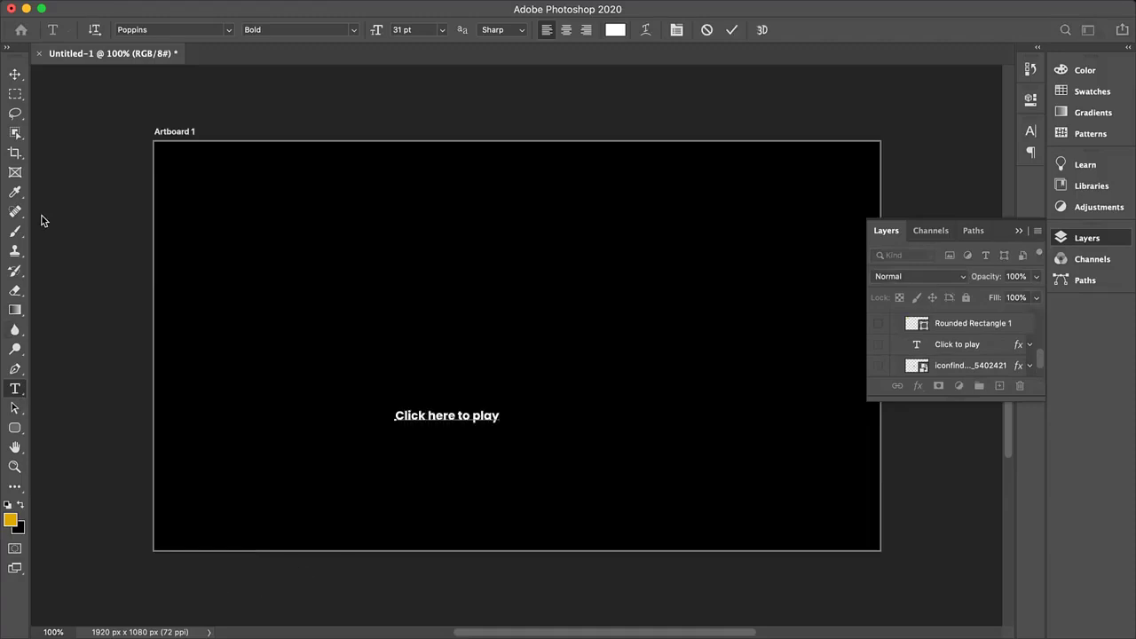
pyautogui.click(14, 73)
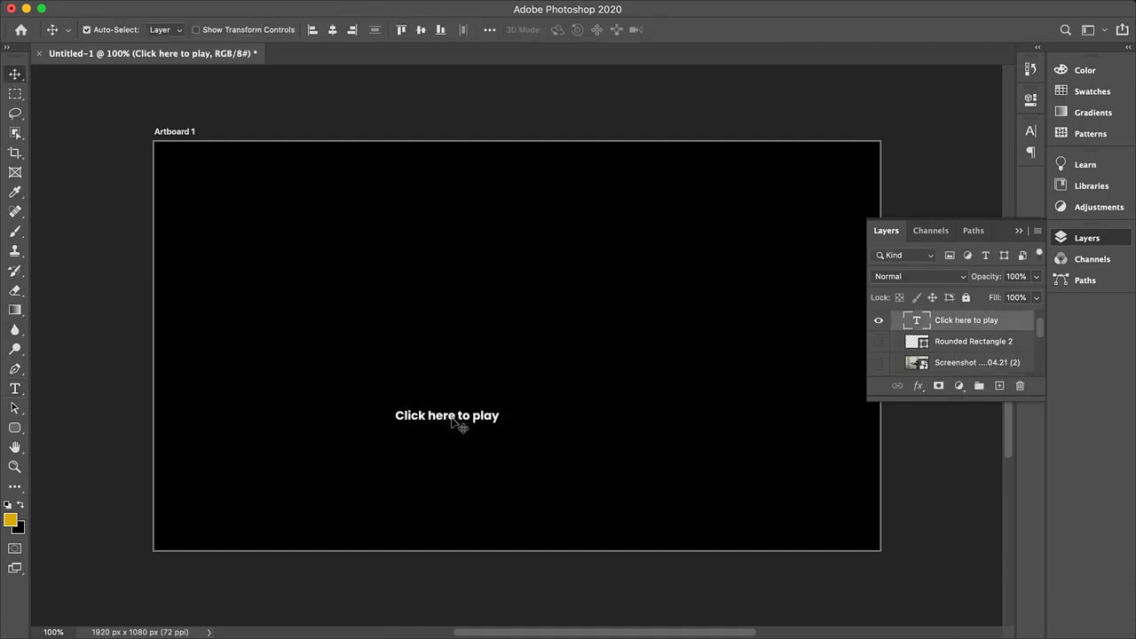
# - Shift the caption slightly right and down, then scale it up to about 142%
pyautogui.moveTo(452, 420); pyautogui.dragTo(503, 430)
pyautogui.hotkey('ctrl', 't')
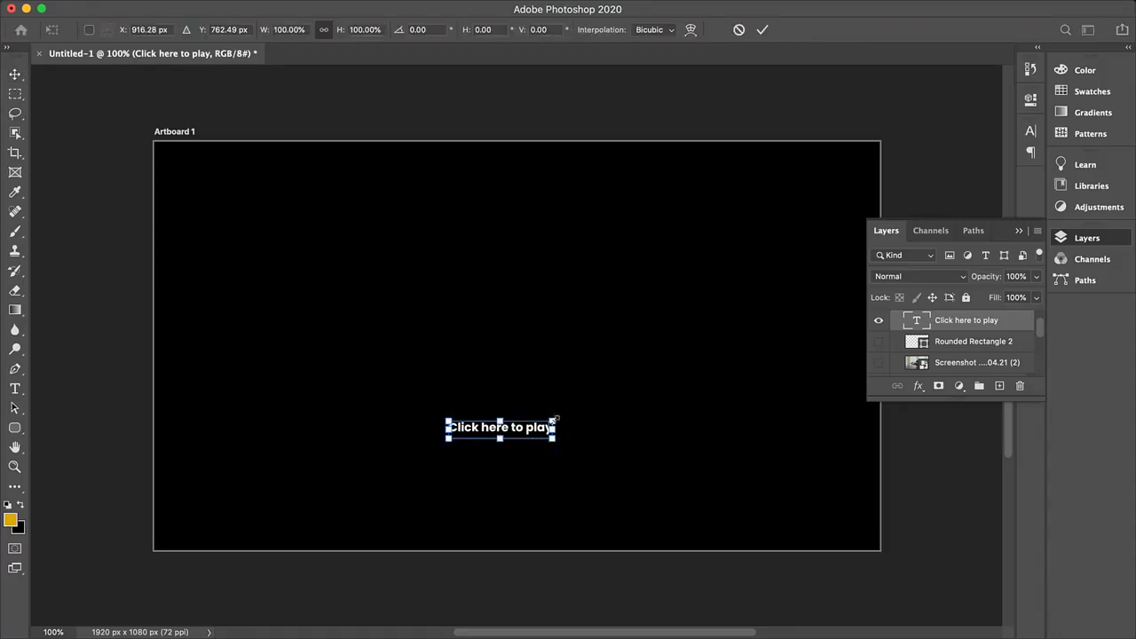
pyautogui.moveTo(552, 420); pyautogui.dragTo(597, 411)
pyautogui.click(15, 75)
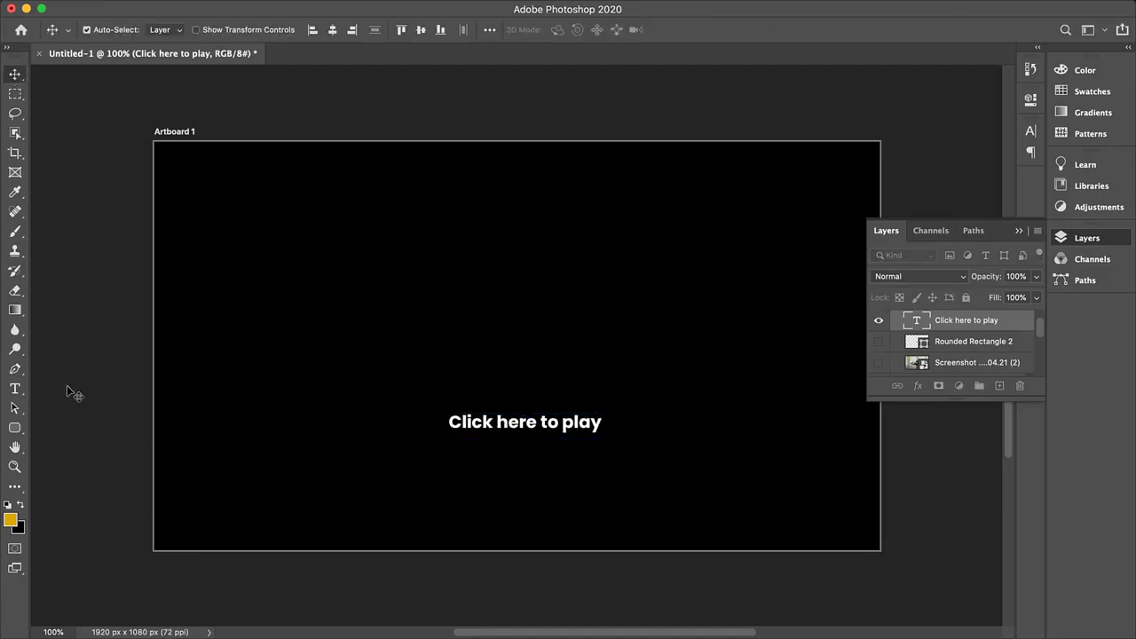
# - Select the caption text and browse the font list, keeping Poppins Bold
pyautogui.click(14, 389)
pyautogui.click(484, 424)
pyautogui.press('super+a')
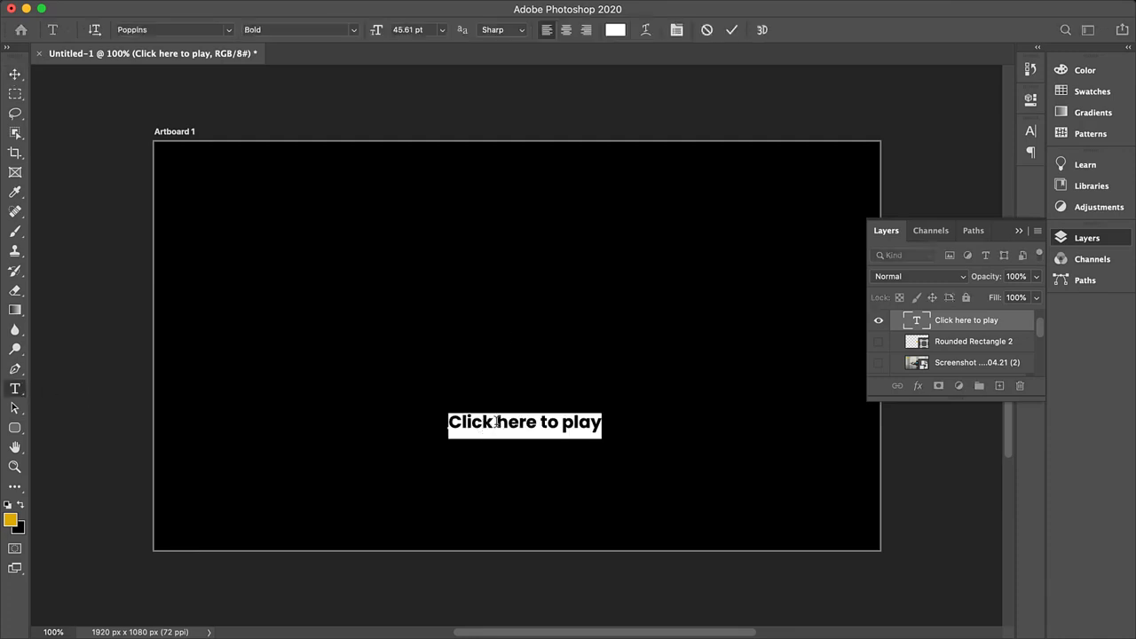
pyautogui.click(231, 34)
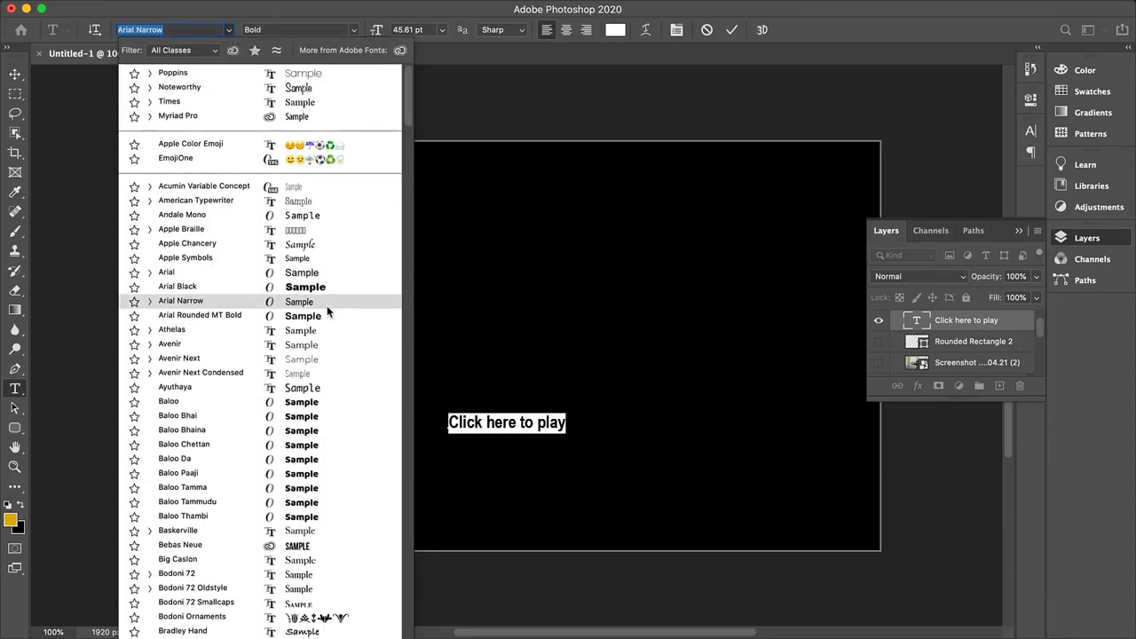
pyautogui.scroll(-1, 326, 305)
pyautogui.scroll(-4, 327, 304)
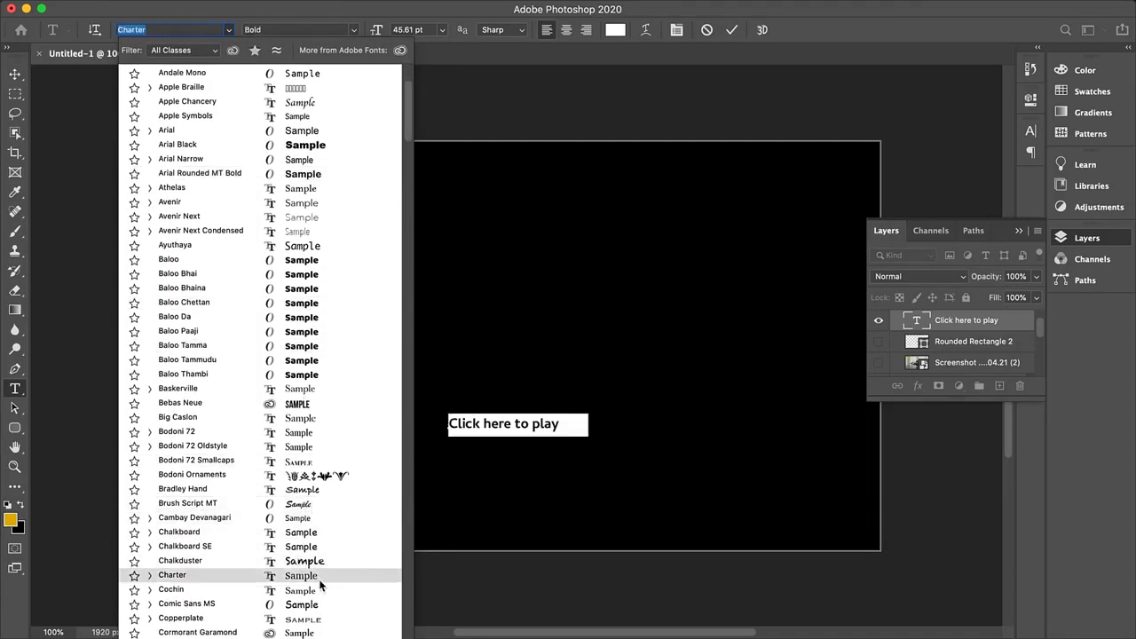
pyautogui.scroll(-2, 319, 581)
pyautogui.scroll(6, 230, 258)
pyautogui.click(447, 108)
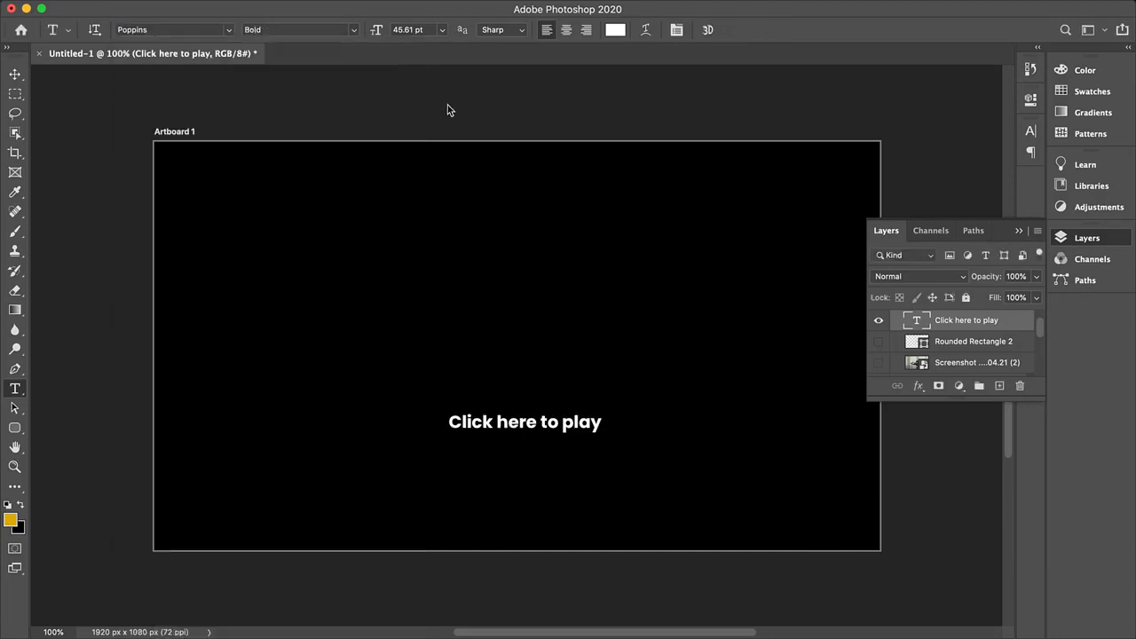
# - Make the curved arrow graphic visible above the caption and nudge the caption slightly left and down
pyautogui.click(15, 73)
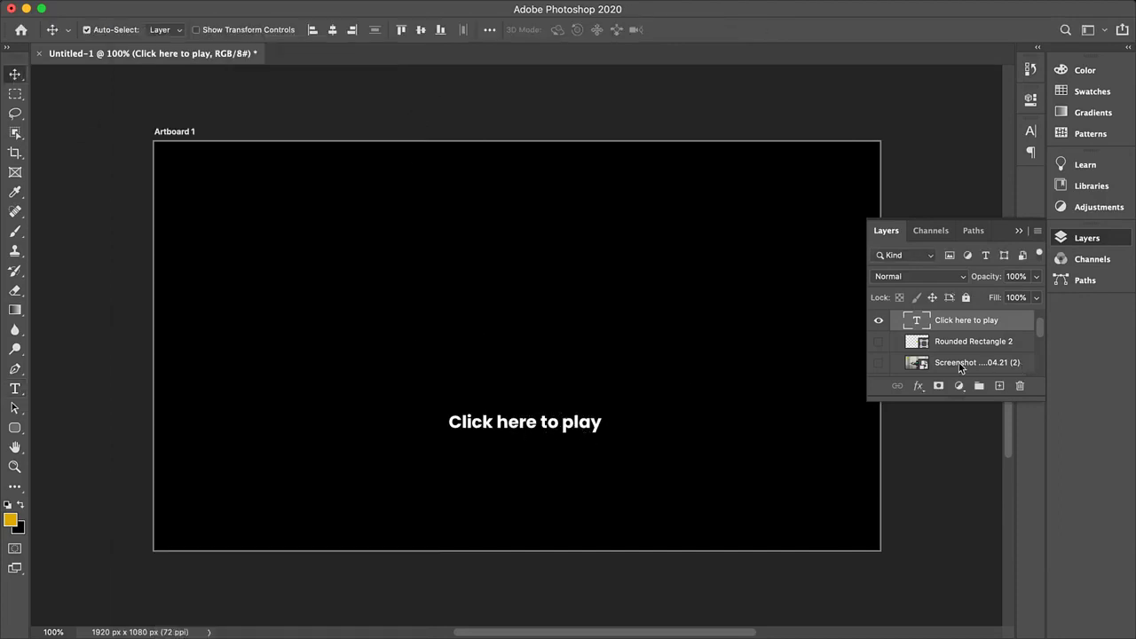
pyautogui.moveTo(1043, 331); pyautogui.dragTo(1042, 371)
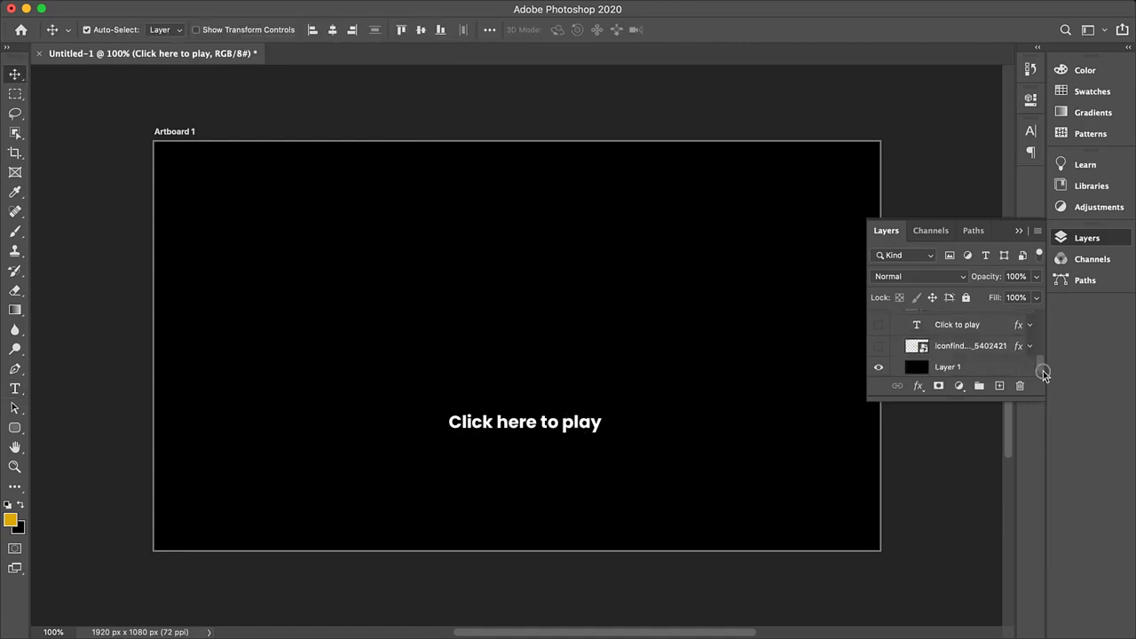
pyautogui.click(878, 345)
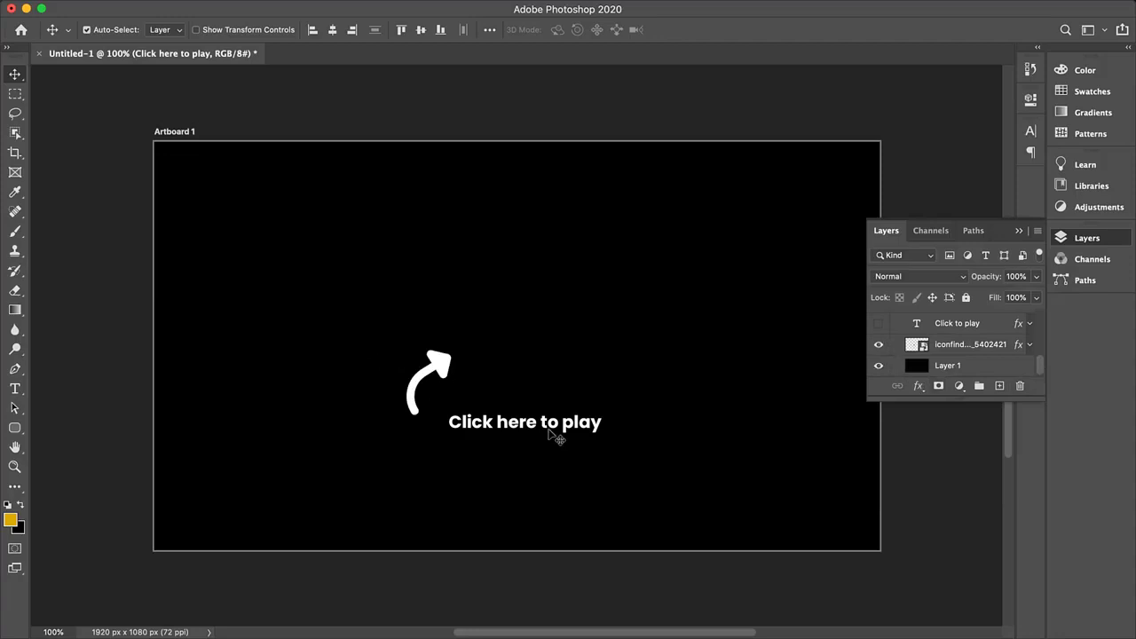
pyautogui.moveTo(532, 425); pyautogui.dragTo(523, 436)
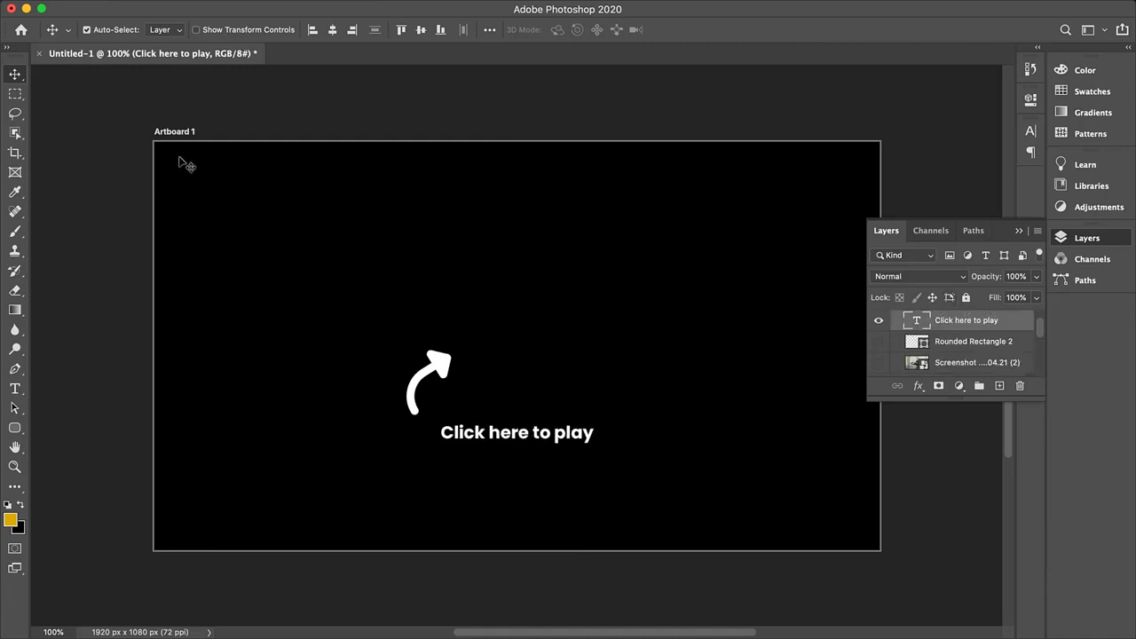
# - Draw a yellow rounded rectangle in the artboard's top-left corner
pyautogui.click(15, 428)
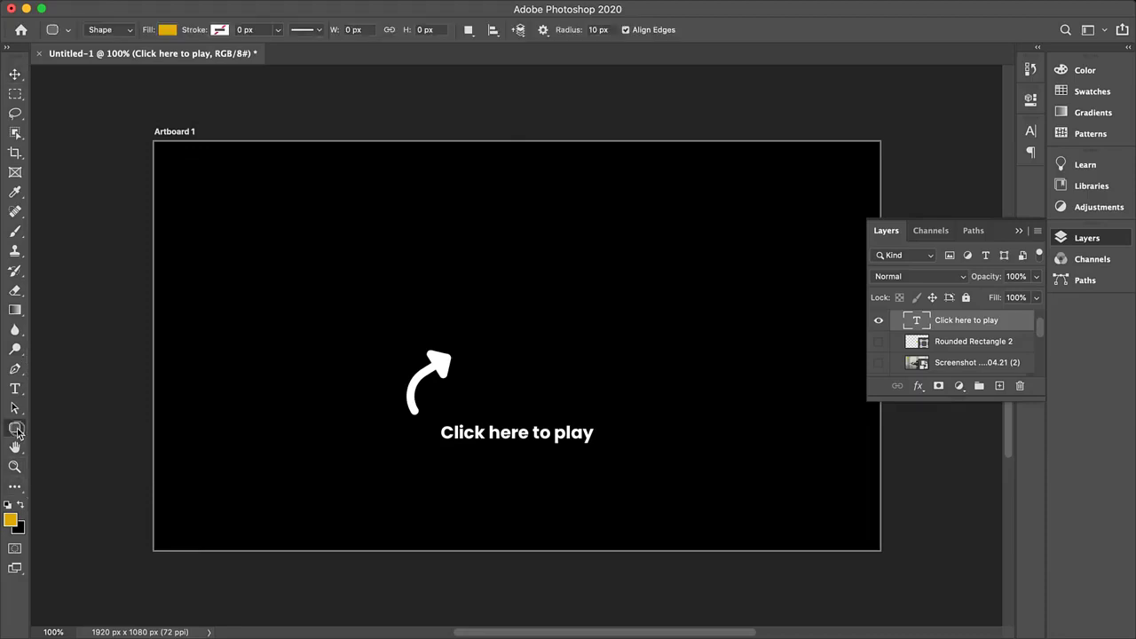
pyautogui.moveTo(171, 158); pyautogui.dragTo(313, 196)
pyautogui.click(989, 97)
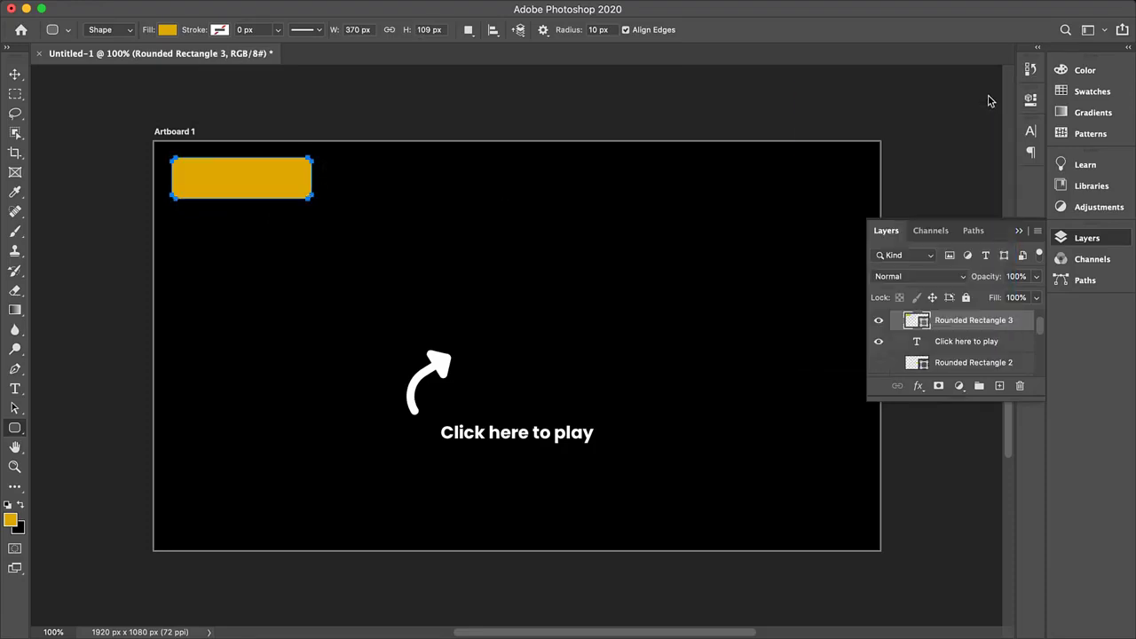
# - Drag the CLICK FOR SOUND label and speaker icon layers onto the yellow button
pyautogui.click(14, 73)
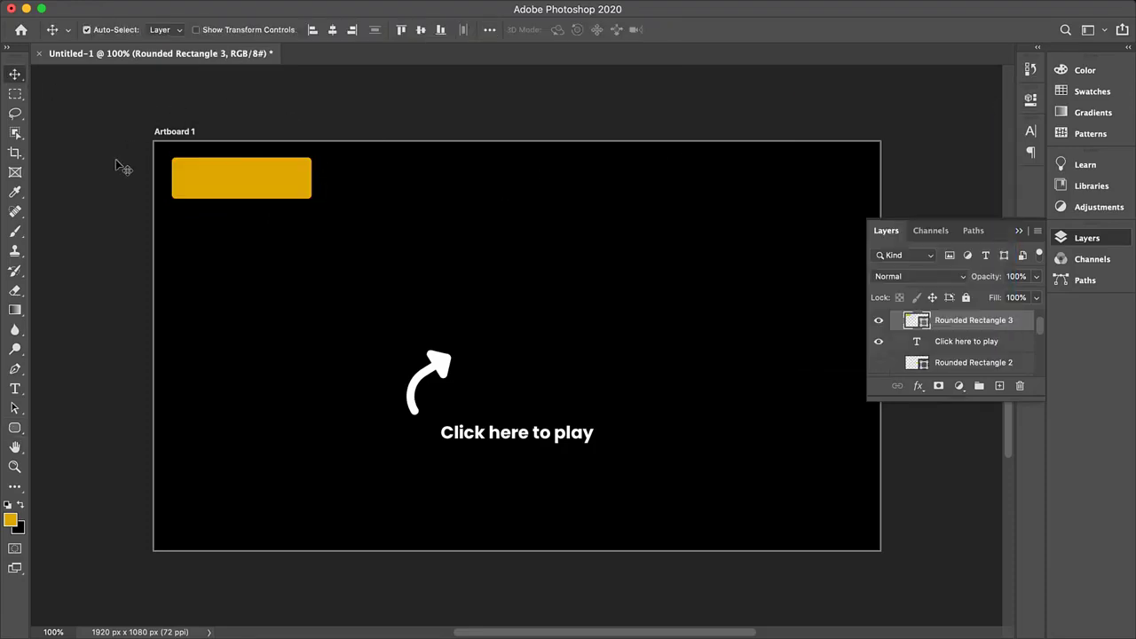
pyautogui.click(115, 161)
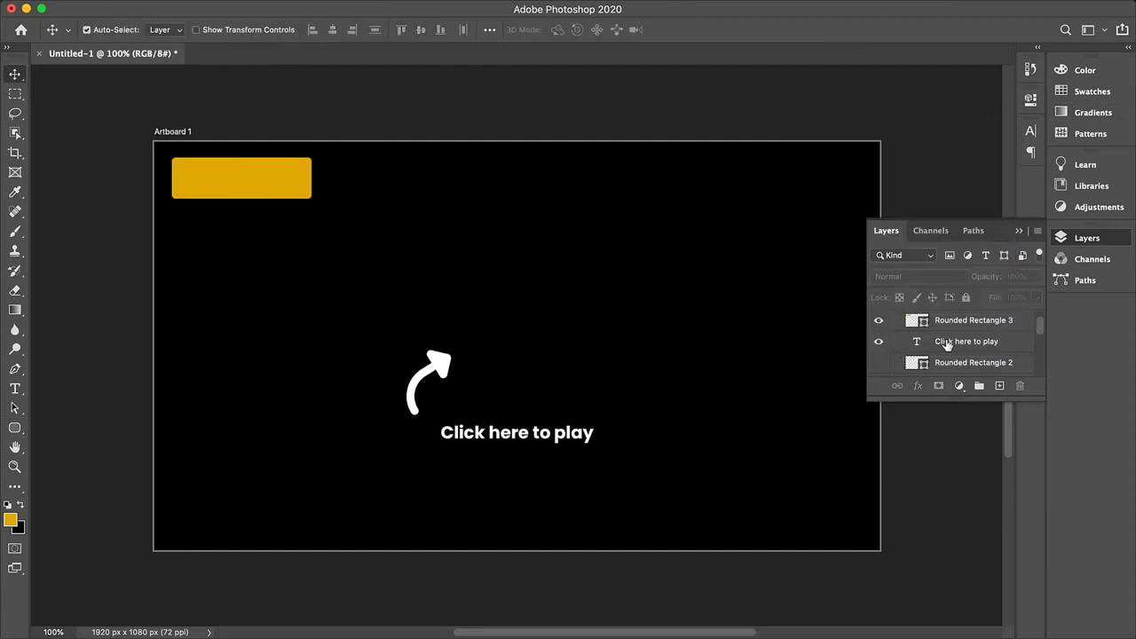
pyautogui.scroll(1, 929, 349)
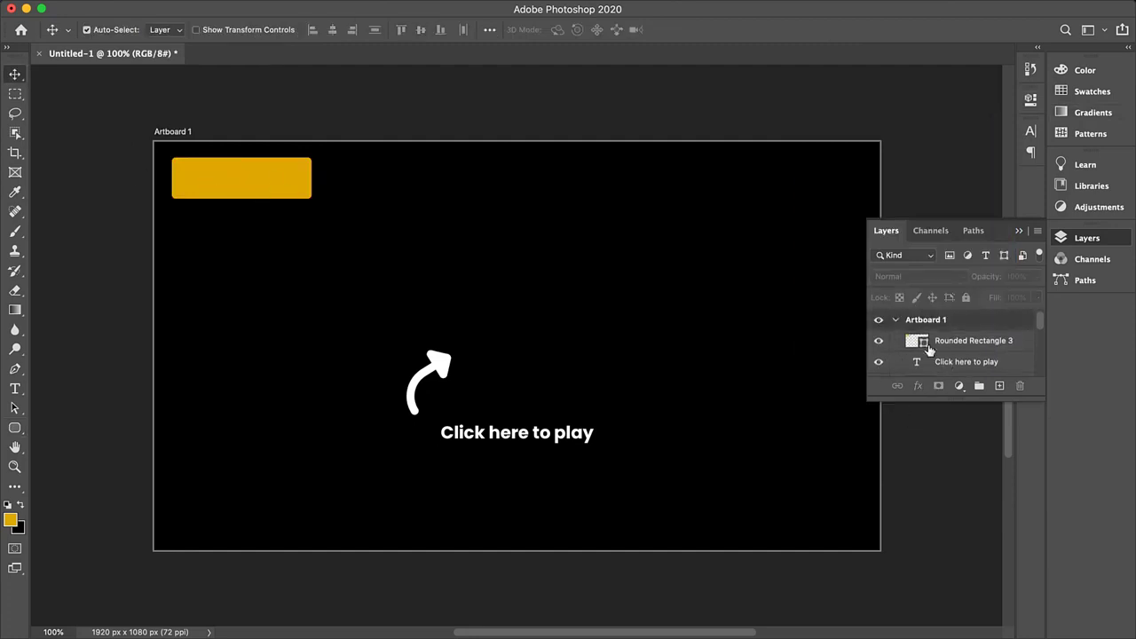
pyautogui.scroll(-4, 900, 356)
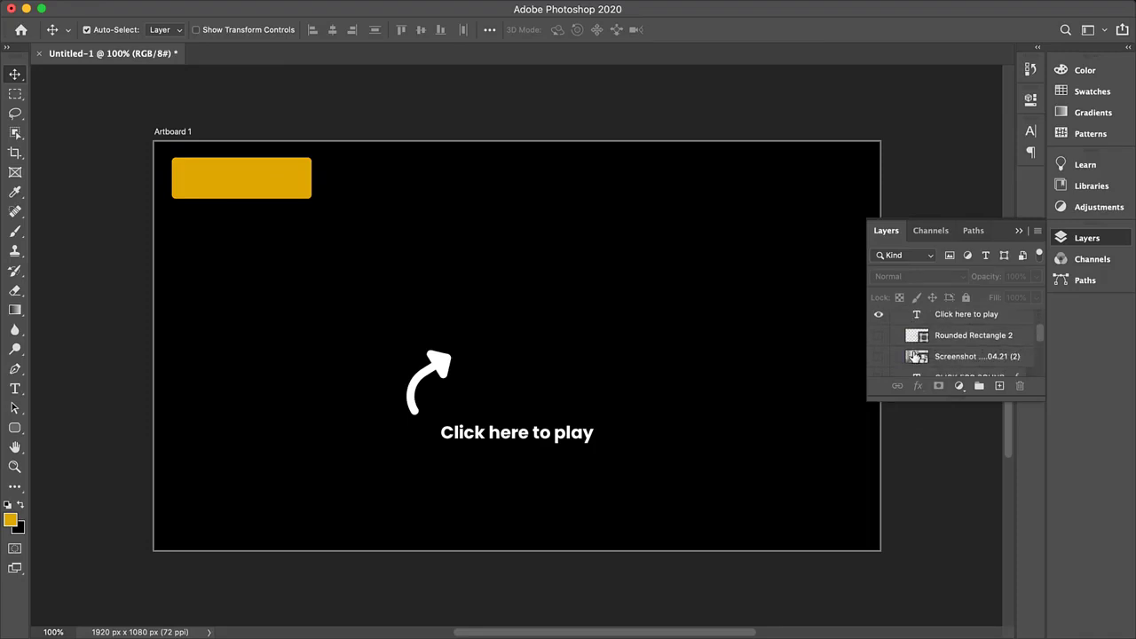
pyautogui.moveTo(914, 365); pyautogui.dragTo(246, 182)
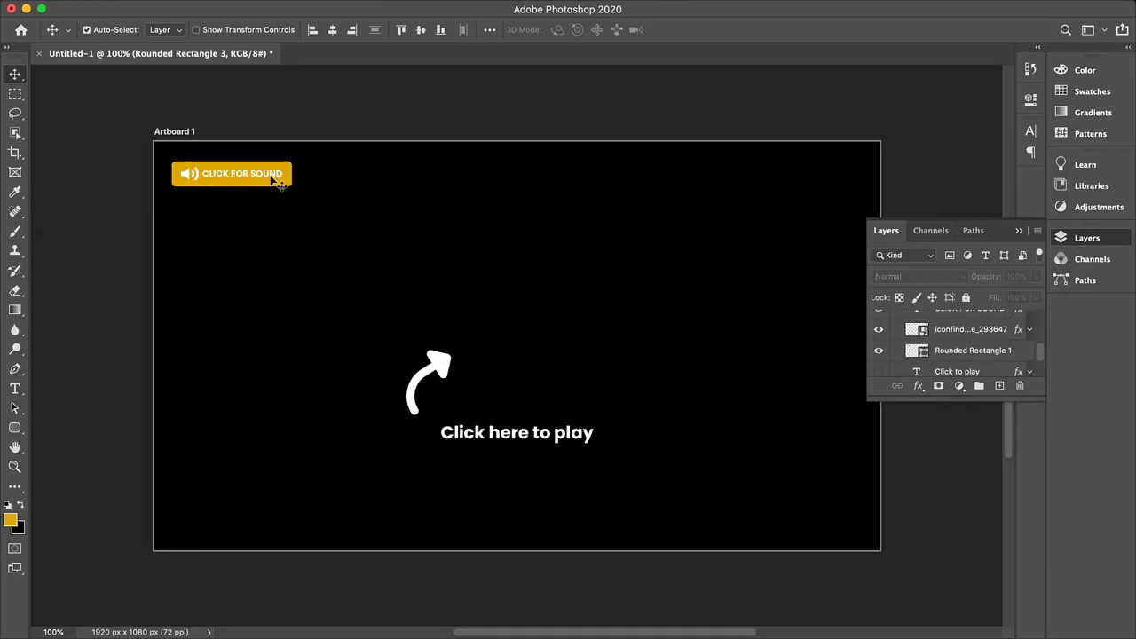
# - Recolour the CLICK FOR SOUND label text to black (#000000)
pyautogui.click(15, 389)
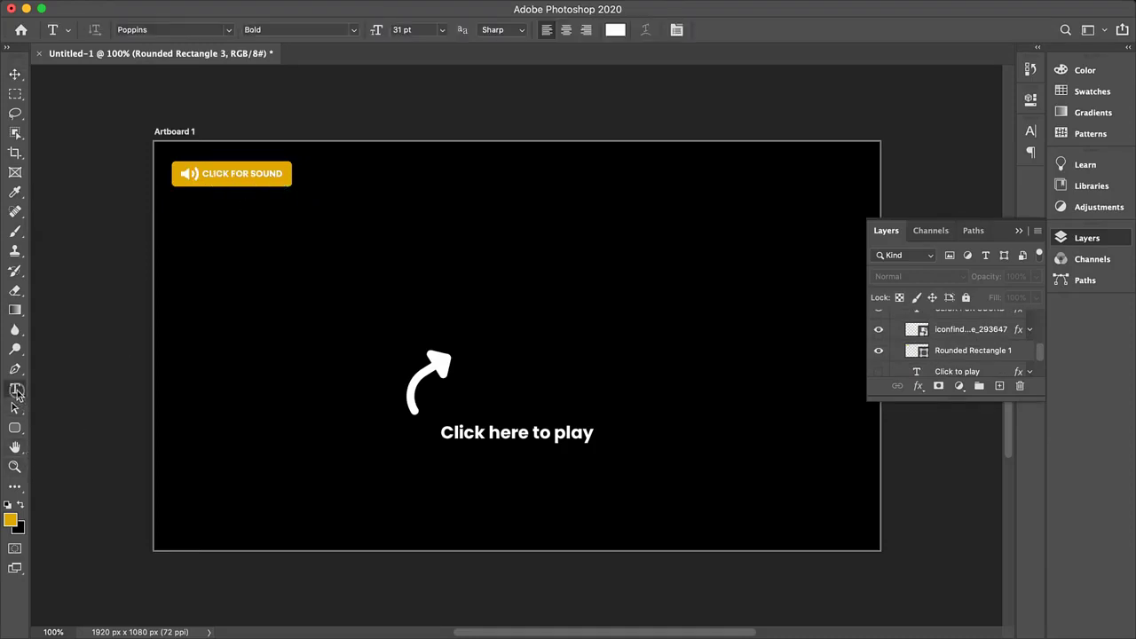
pyautogui.tripleClick(237, 174)
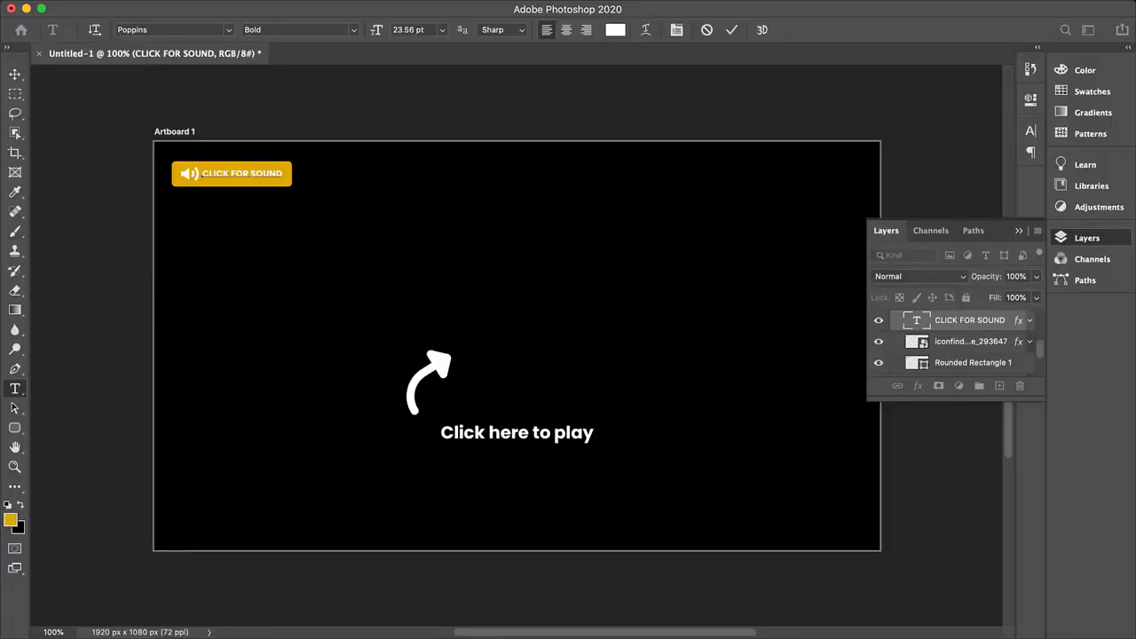
pyautogui.click(615, 30)
pyautogui.moveTo(444, 203); pyautogui.dragTo(654, 193)
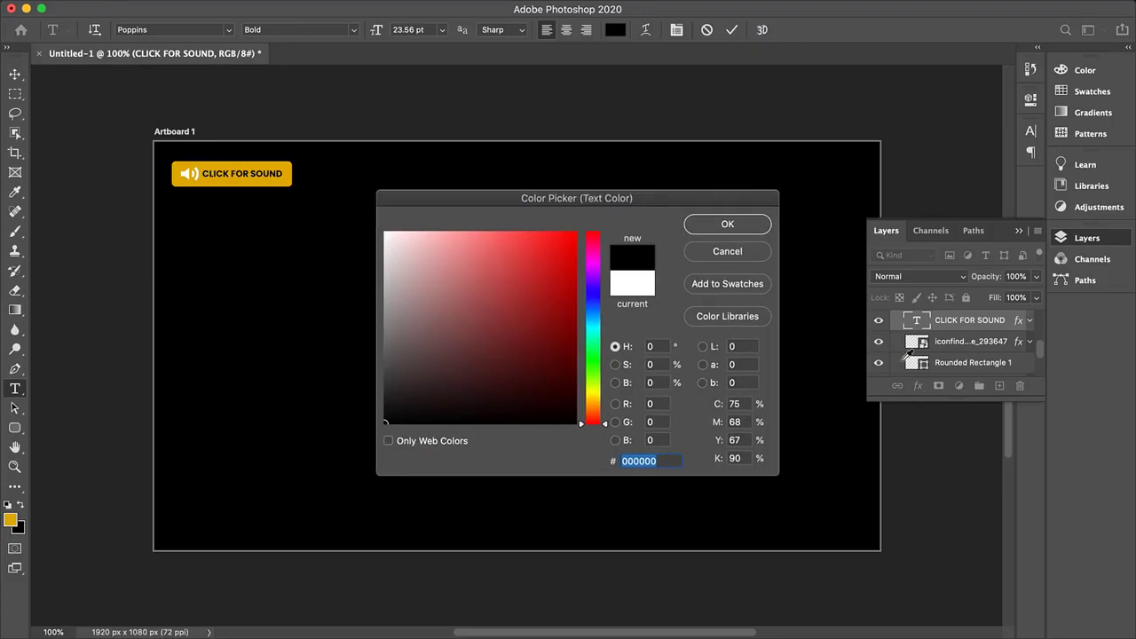
pyautogui.click(727, 226)
# - Apply a black (#000000) Color Overlay layer style to the speaker icon
pyautogui.press('v')
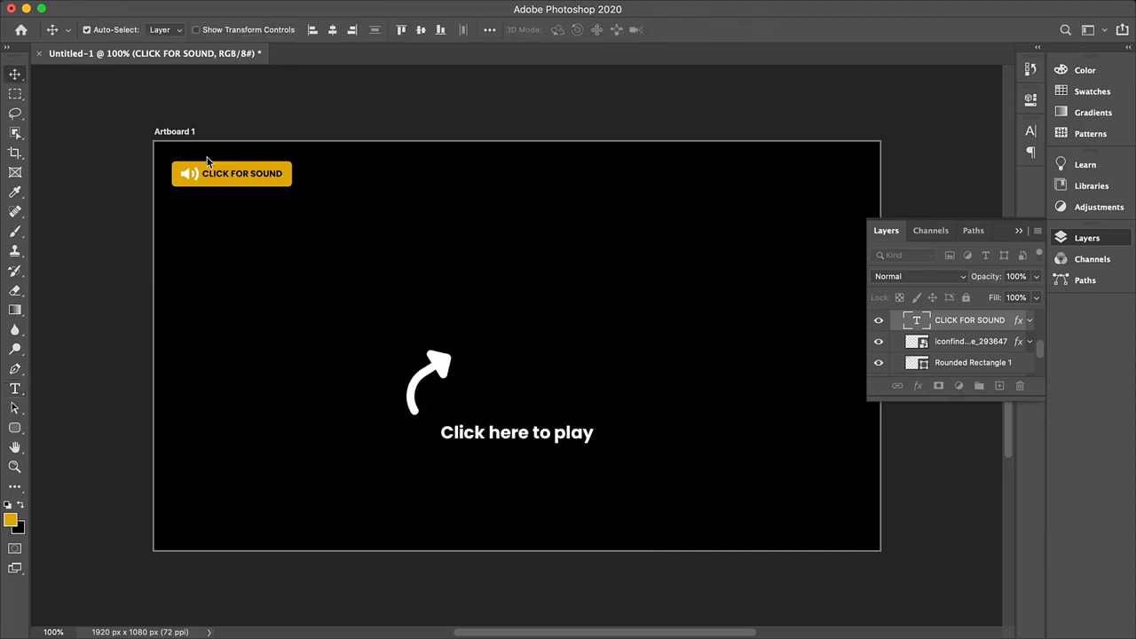
pyautogui.click(196, 180)
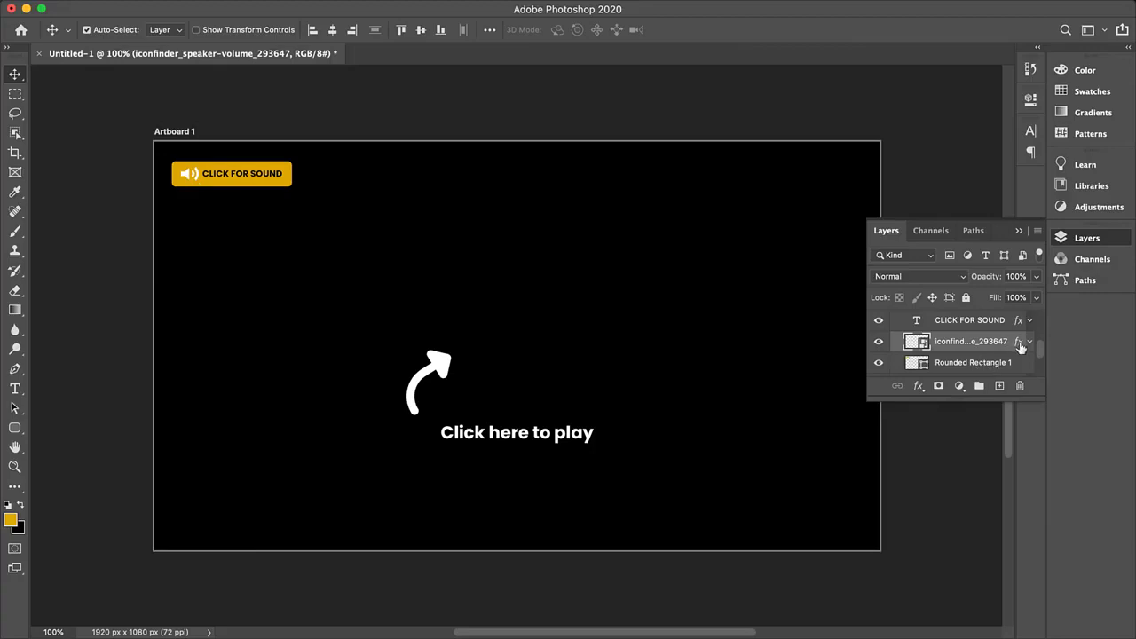
pyautogui.press('space')
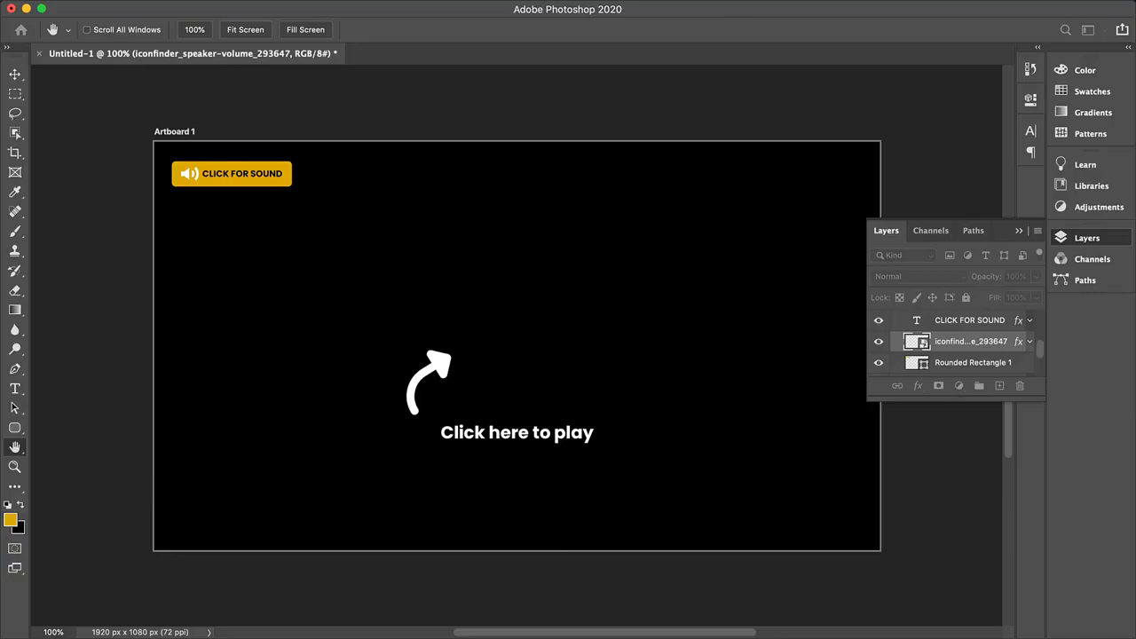
pyautogui.moveTo(216, 246); pyautogui.dragTo(657, 160)
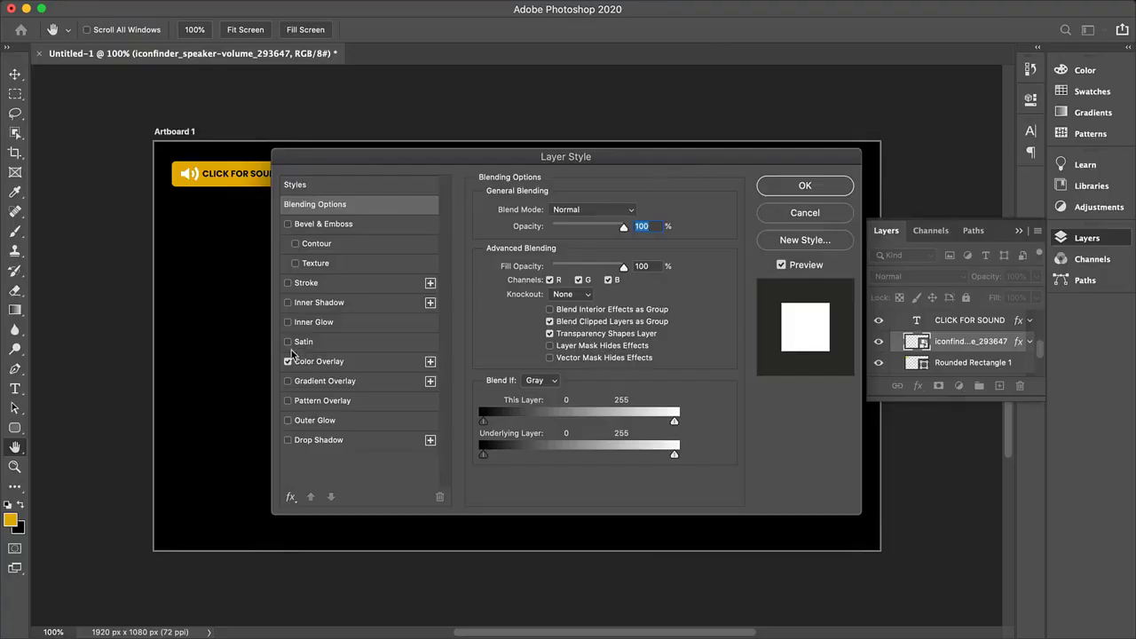
pyautogui.click(360, 363)
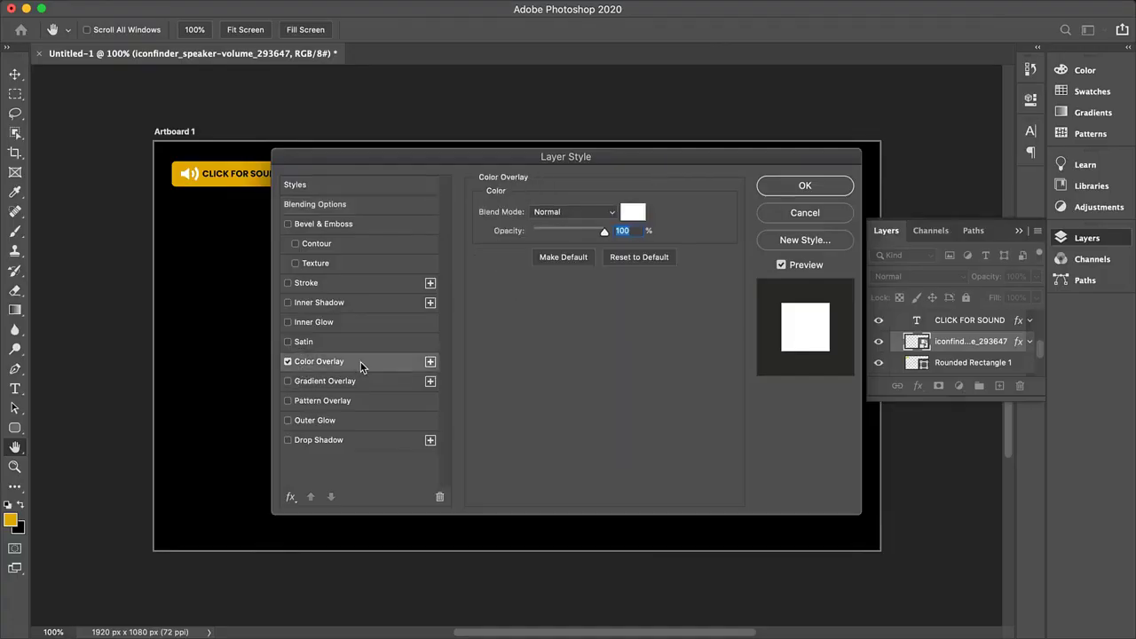
pyautogui.click(634, 212)
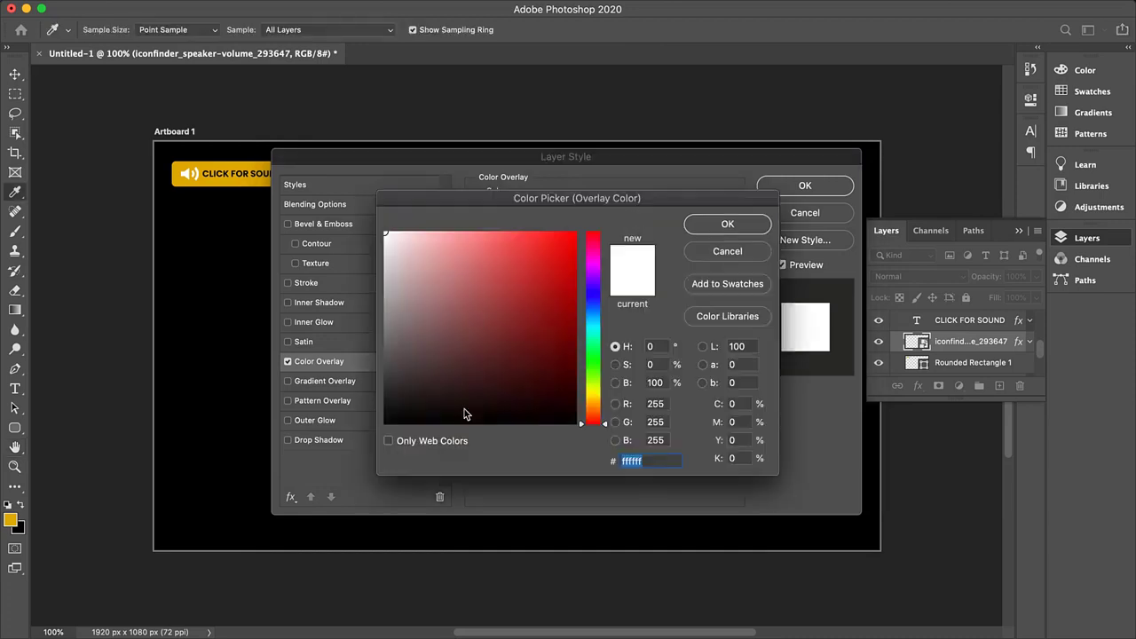
pyautogui.moveTo(465, 414); pyautogui.dragTo(385, 424)
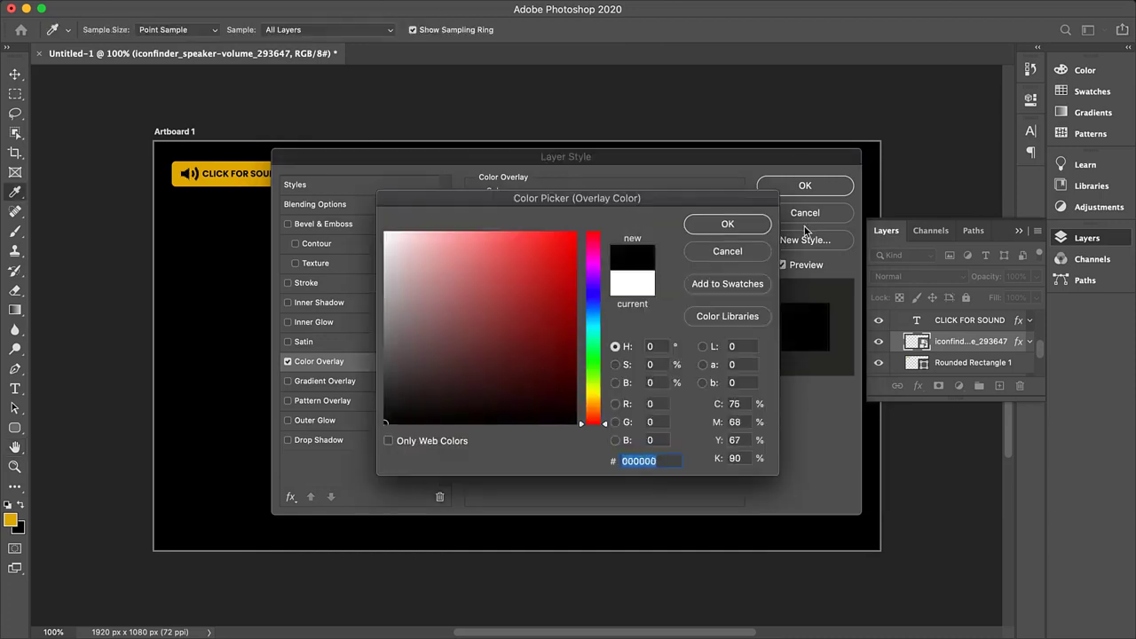
pyautogui.click(730, 228)
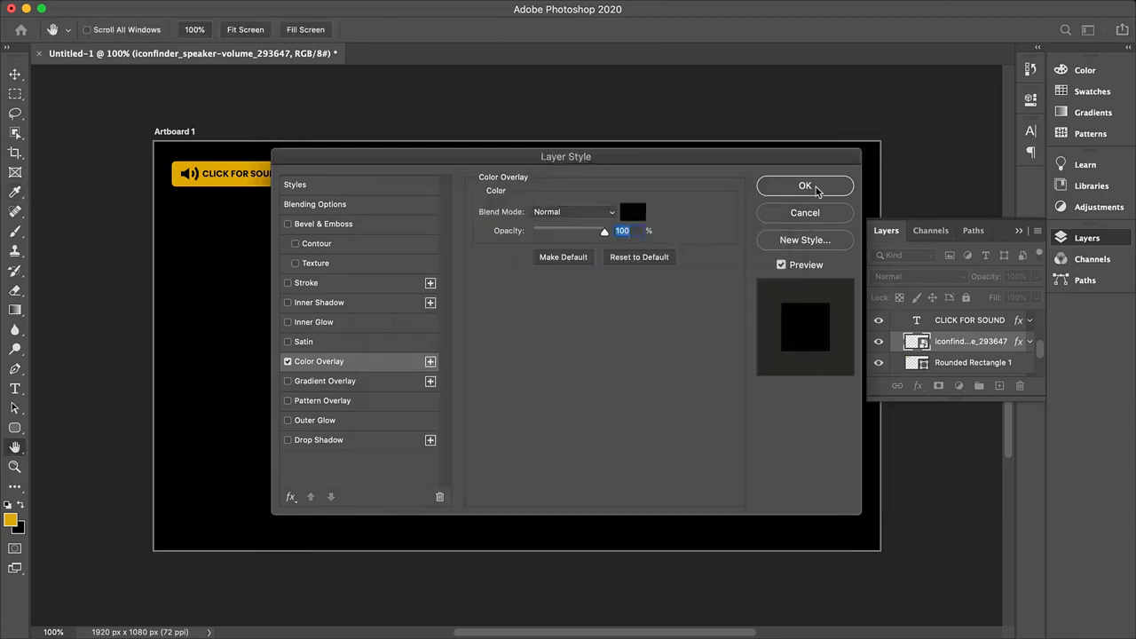
pyautogui.click(818, 190)
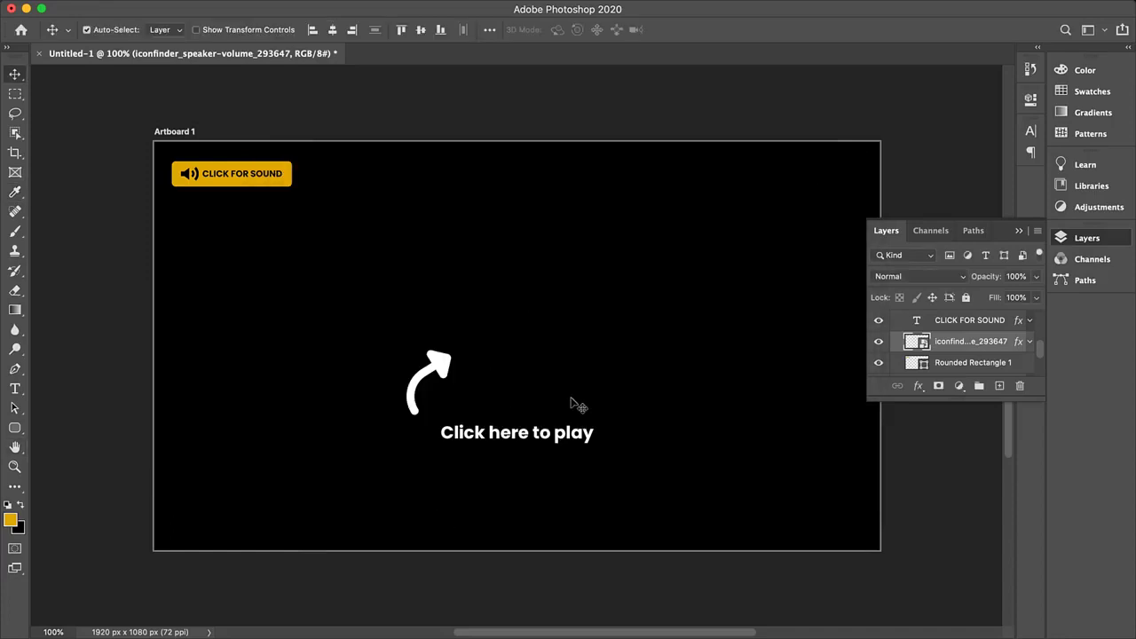
# - Hide the black background Layer 1 and close the Layers panel
pyautogui.scroll(-2, 998, 338)
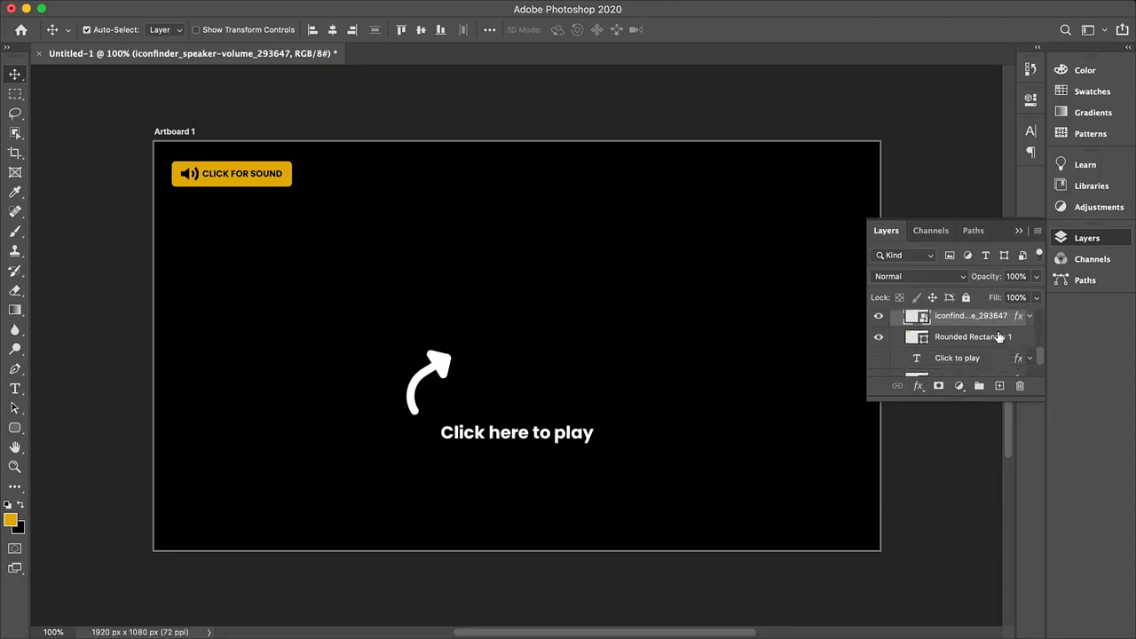
pyautogui.scroll(-3, 999, 337)
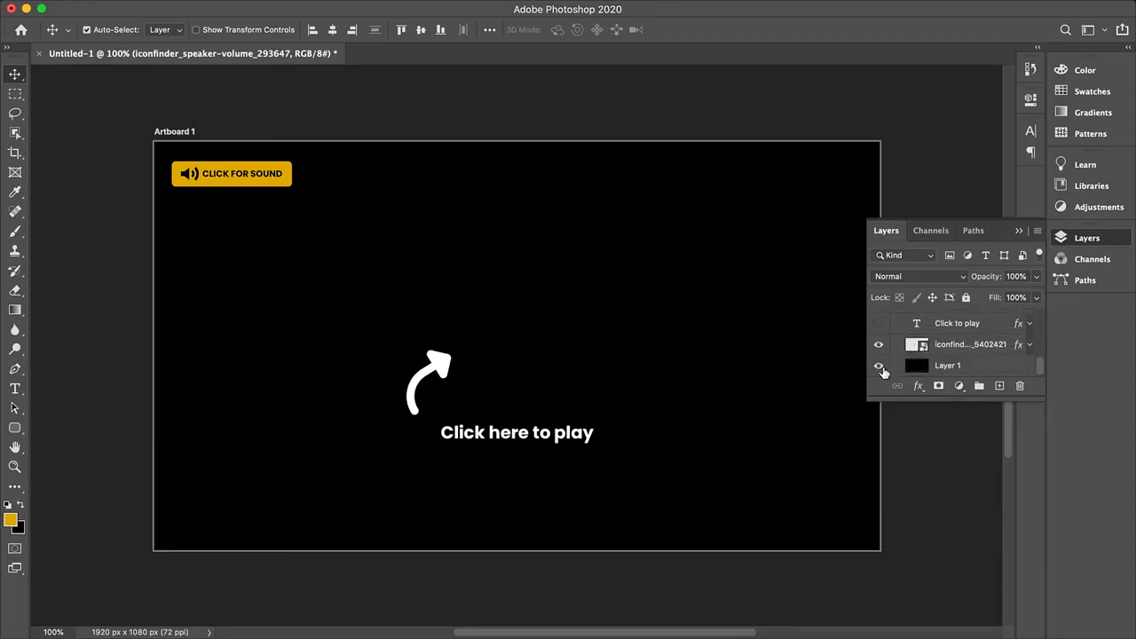
pyautogui.click(879, 368)
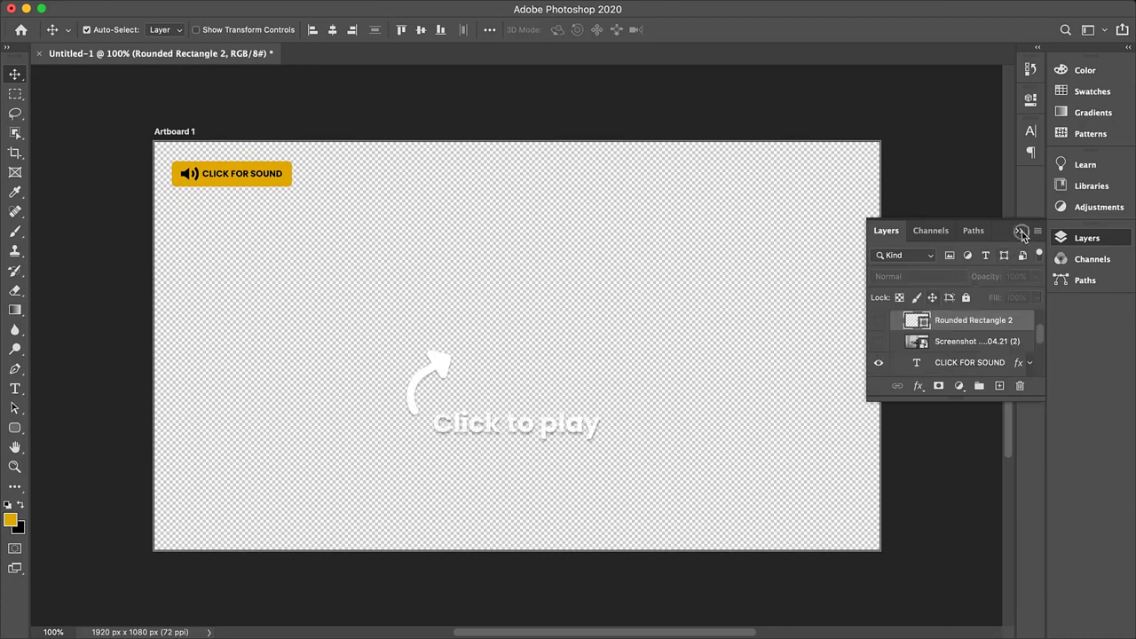
pyautogui.click(1022, 233)
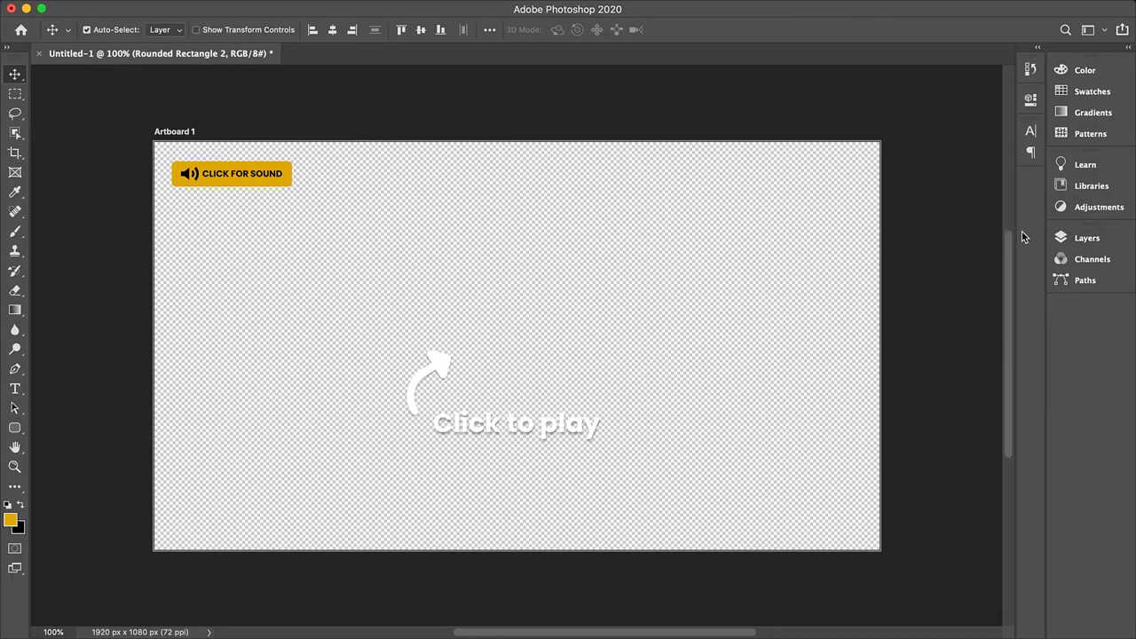
# - Save for Web as PNG-24 named 'Presto Autoplay' to the iCloud Desktop folder
pyautogui.press('alt+shift+super+s')
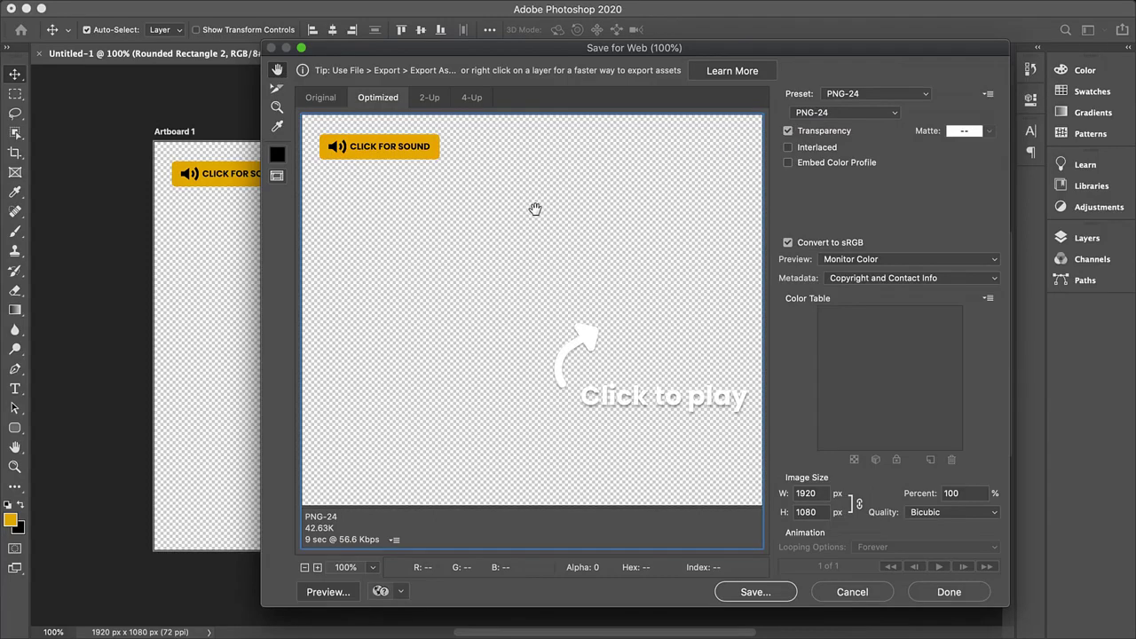
pyautogui.click(756, 592)
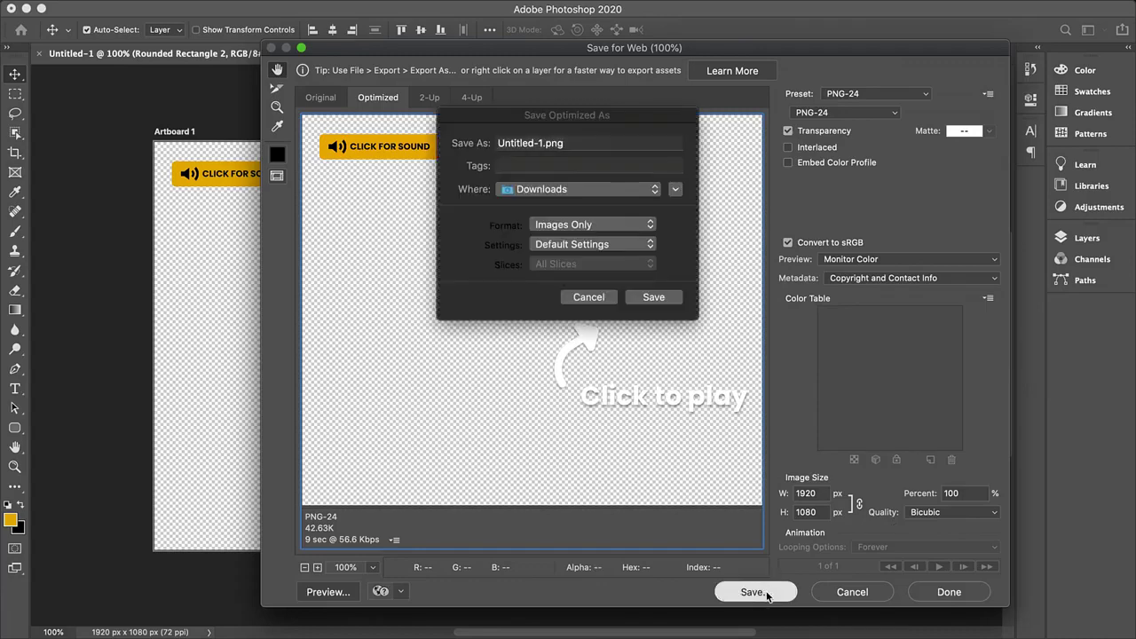
pyautogui.click(542, 143)
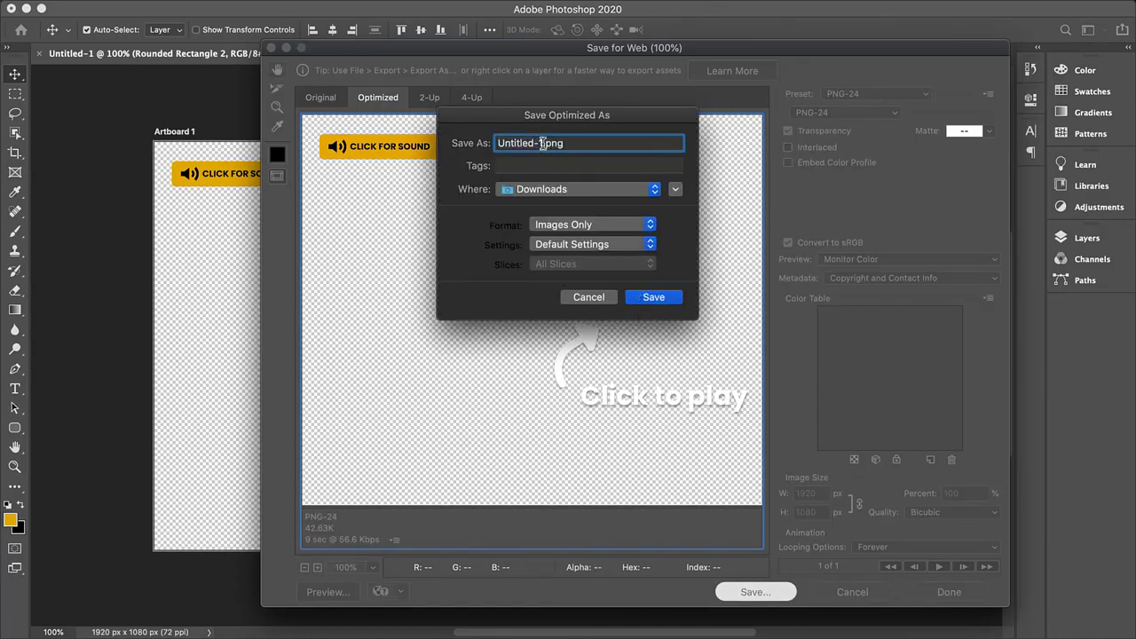
pyautogui.doubleClick(542, 143)
pyautogui.write('Presto Autoplay')
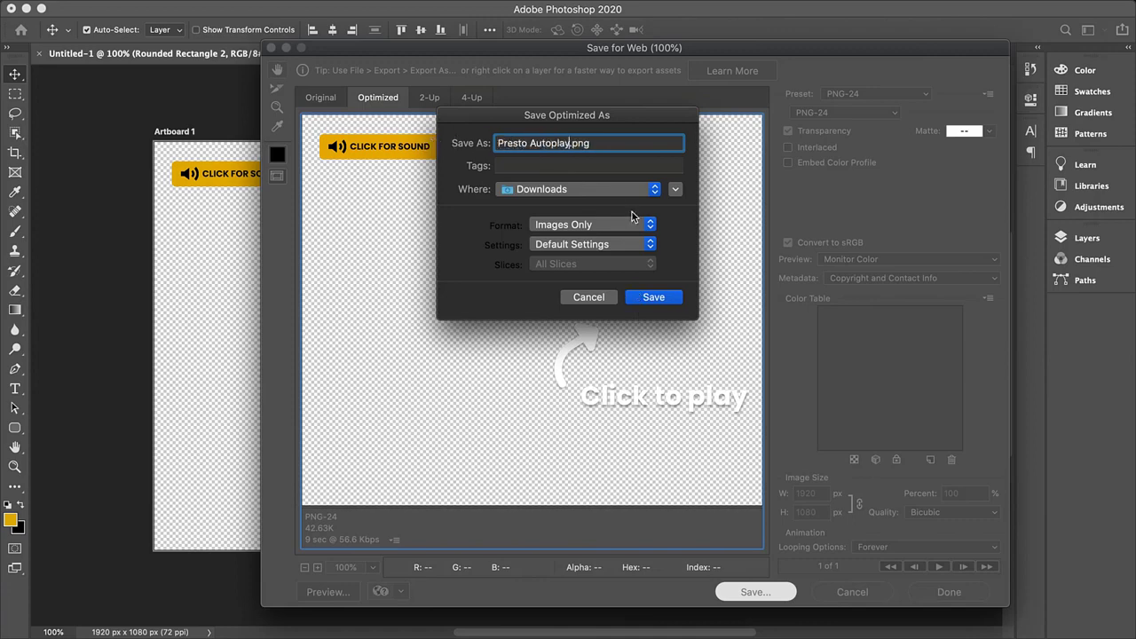
pyautogui.click(620, 191)
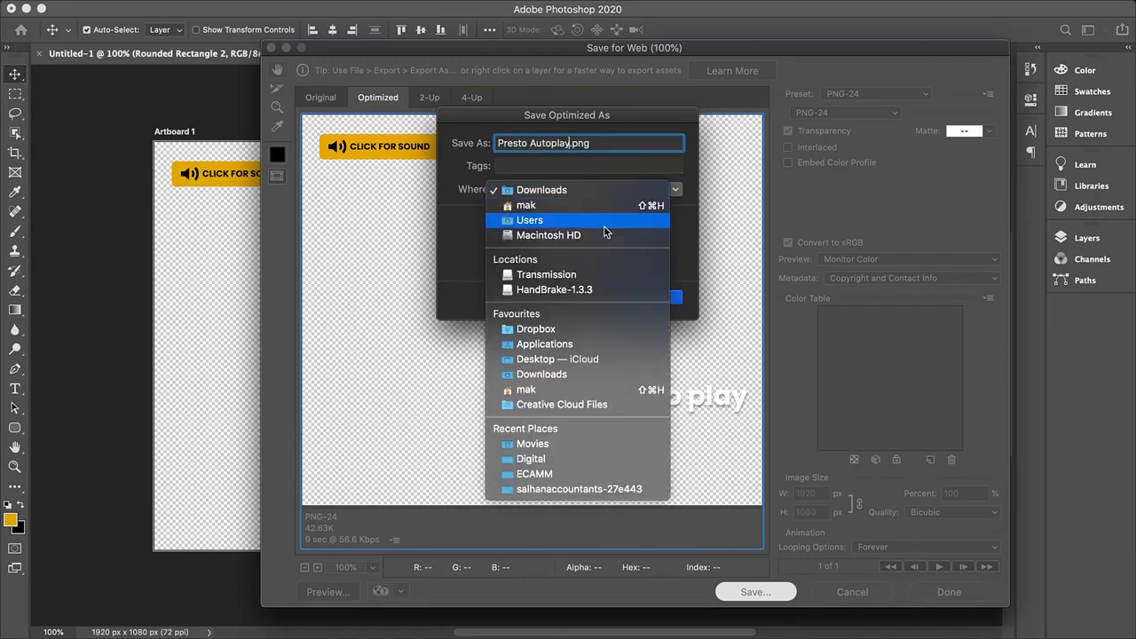
pyautogui.click(588, 360)
pyautogui.click(654, 296)
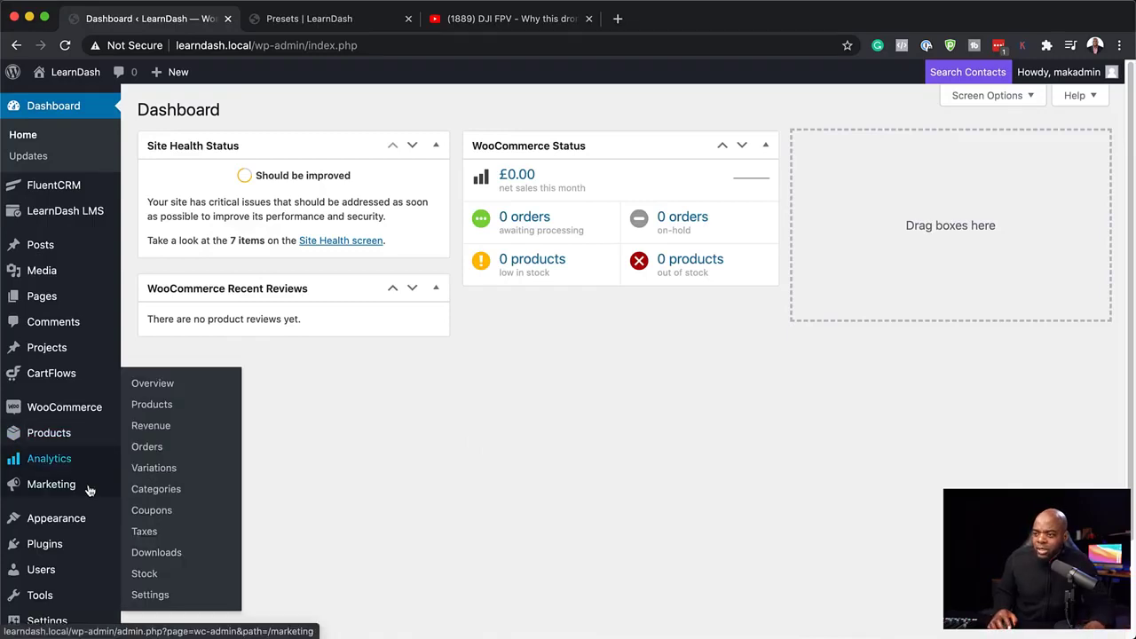
# - Search the plugin directory for 'presto player' on the Add Plugins page
pyautogui.moveTo(83, 554)
pyautogui.click(175, 575)
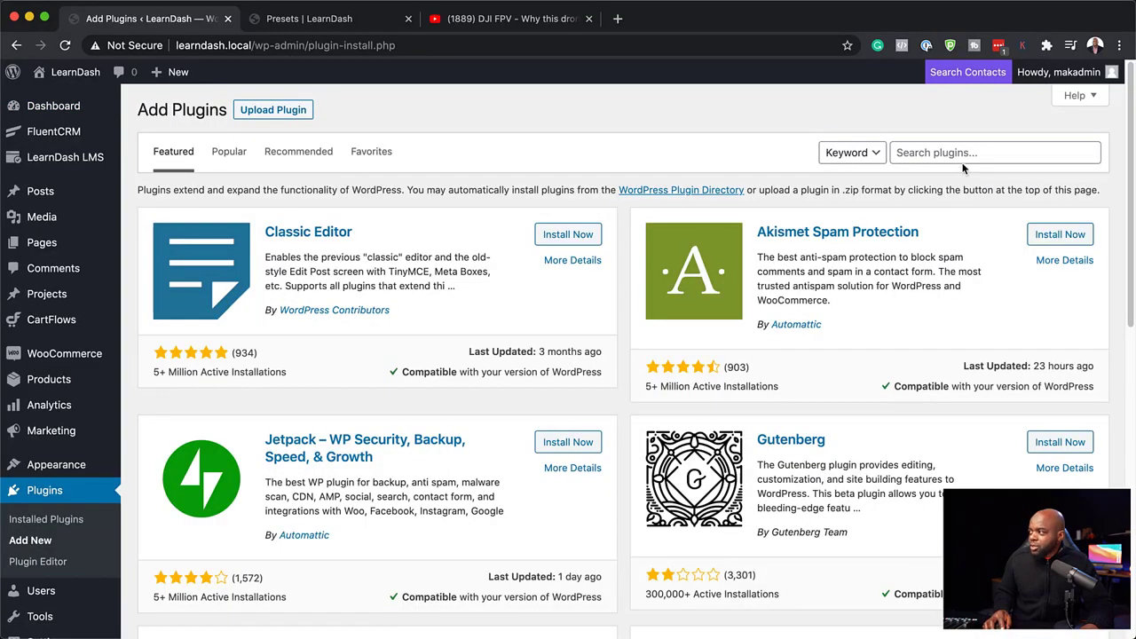
pyautogui.click(963, 156)
pyautogui.write('presto player')
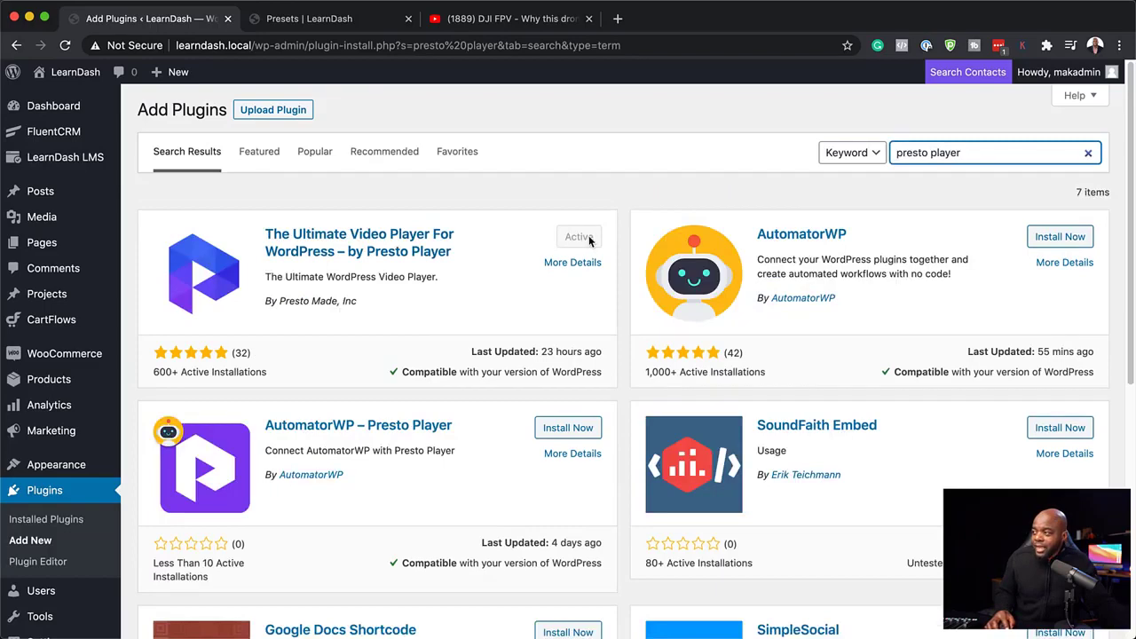
pyautogui.scroll(-3, 67, 412)
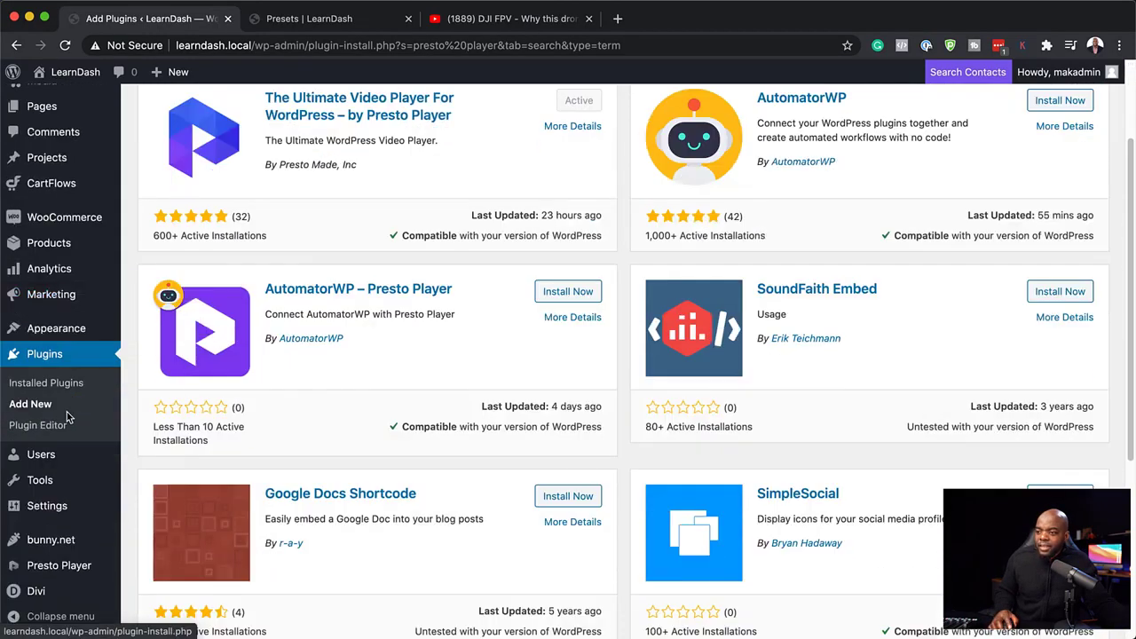
# - Return to the Add Plugins tab and confirm Presto Player is already Active
pyautogui.moveTo(41, 573)
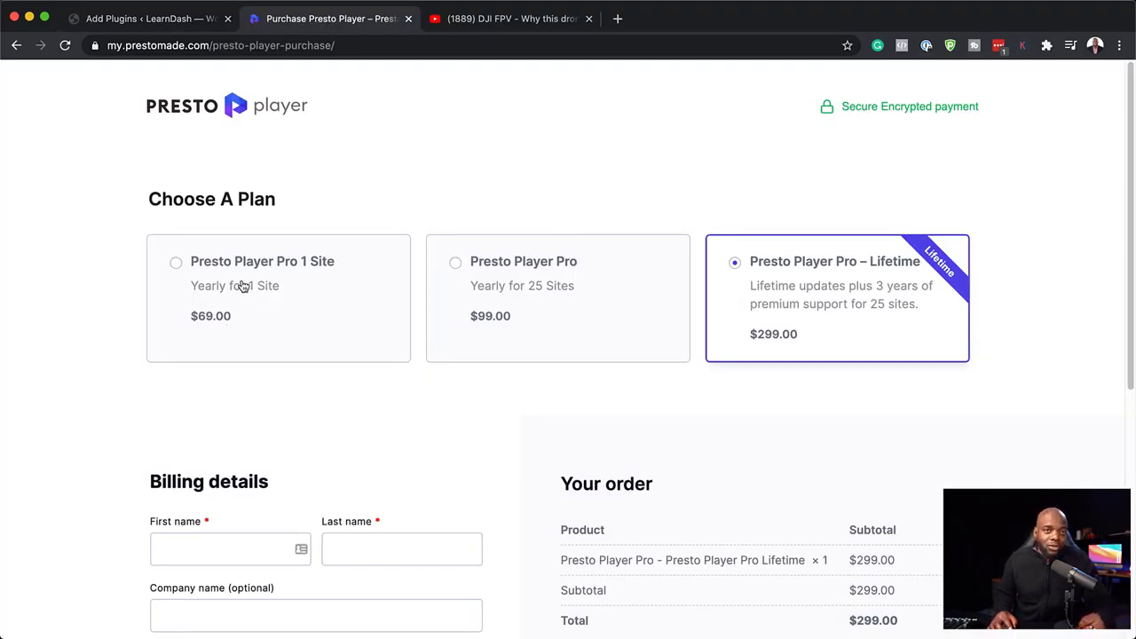
pyautogui.click(153, 24)
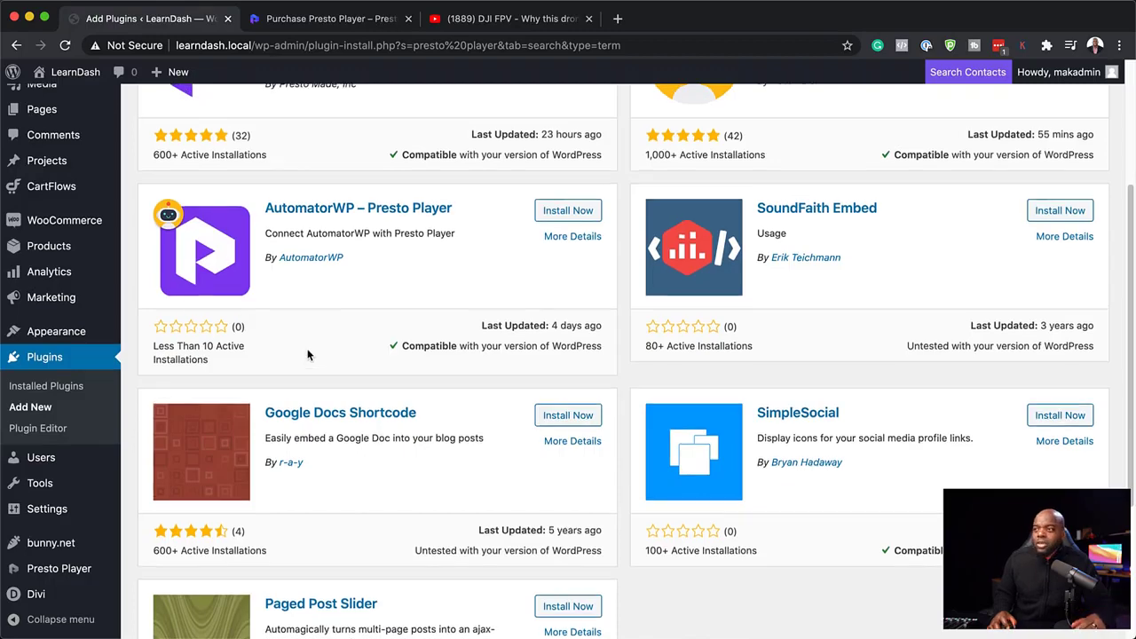
pyautogui.scroll(1, 307, 355)
pyautogui.scroll(4, 307, 355)
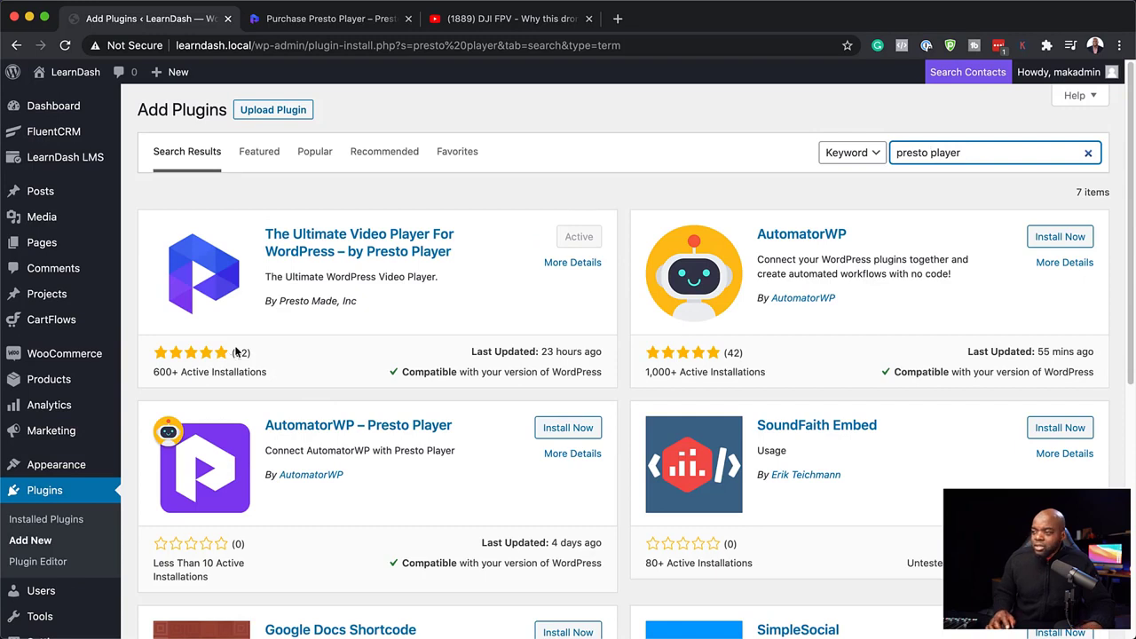
pyautogui.moveTo(89, 380)
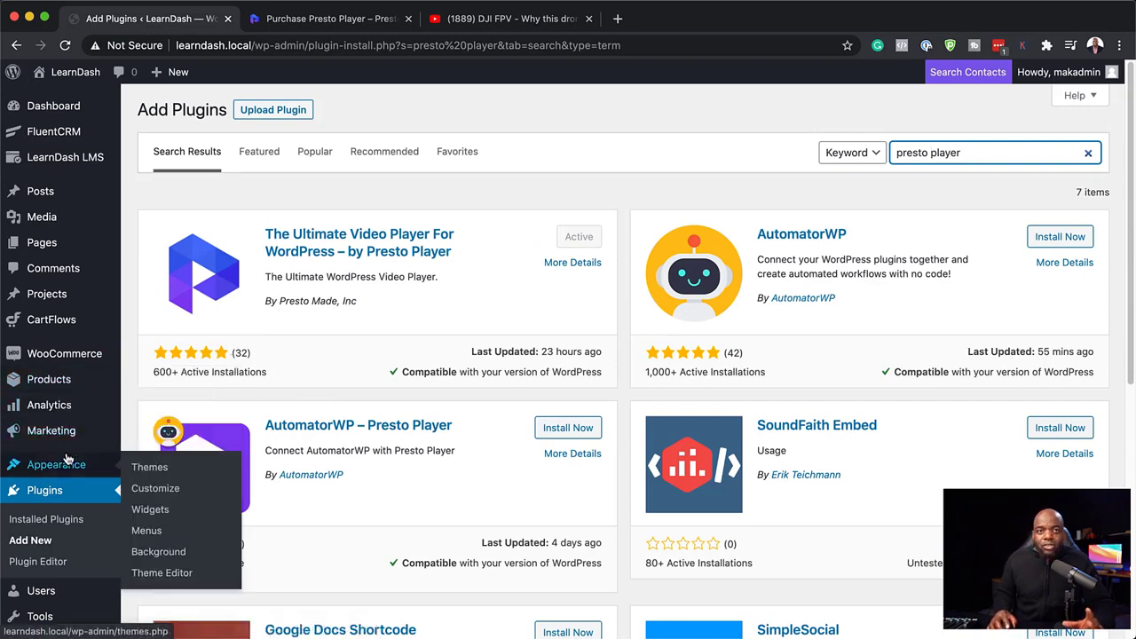
pyautogui.moveTo(66, 251)
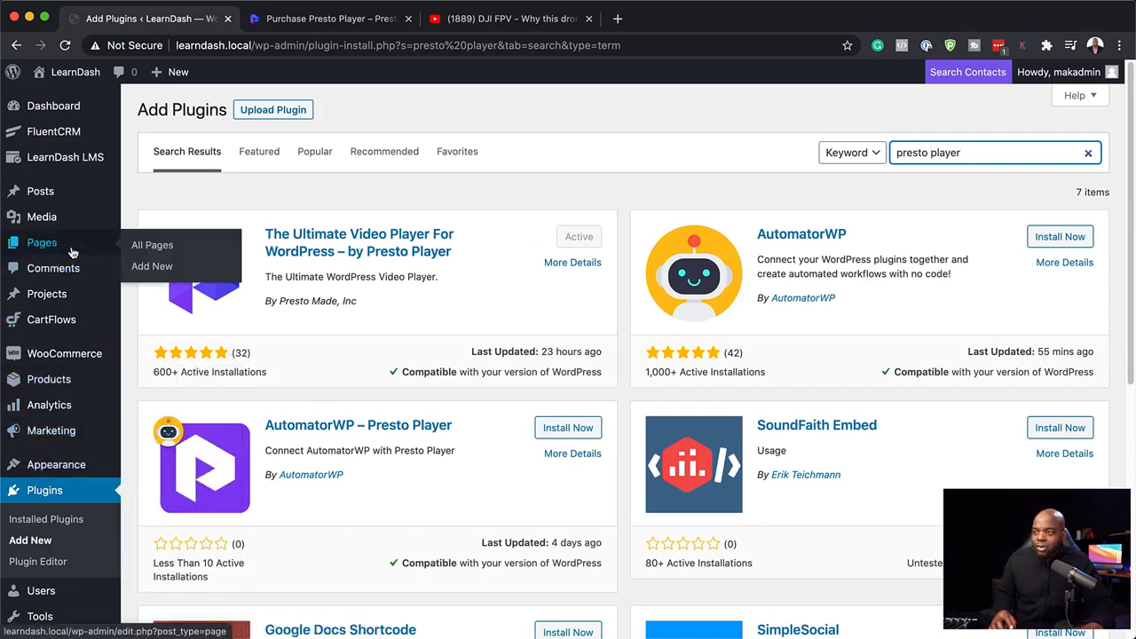
# - Create a new page in the default block editor and insert a Presto Youtube Video block
pyautogui.click(153, 267)
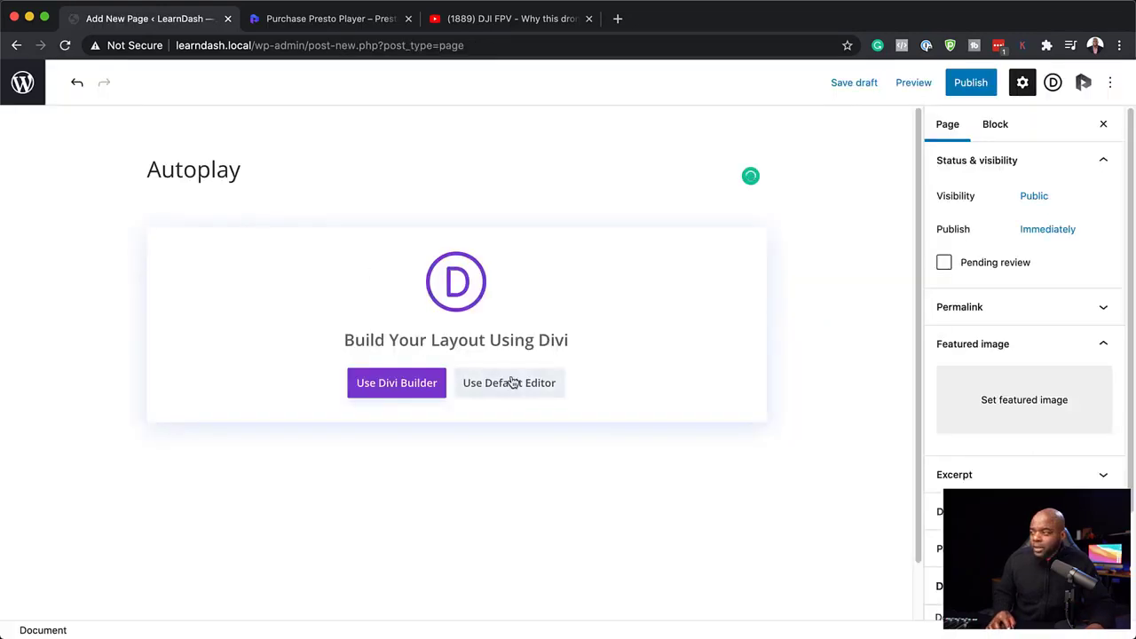
pyautogui.click(506, 382)
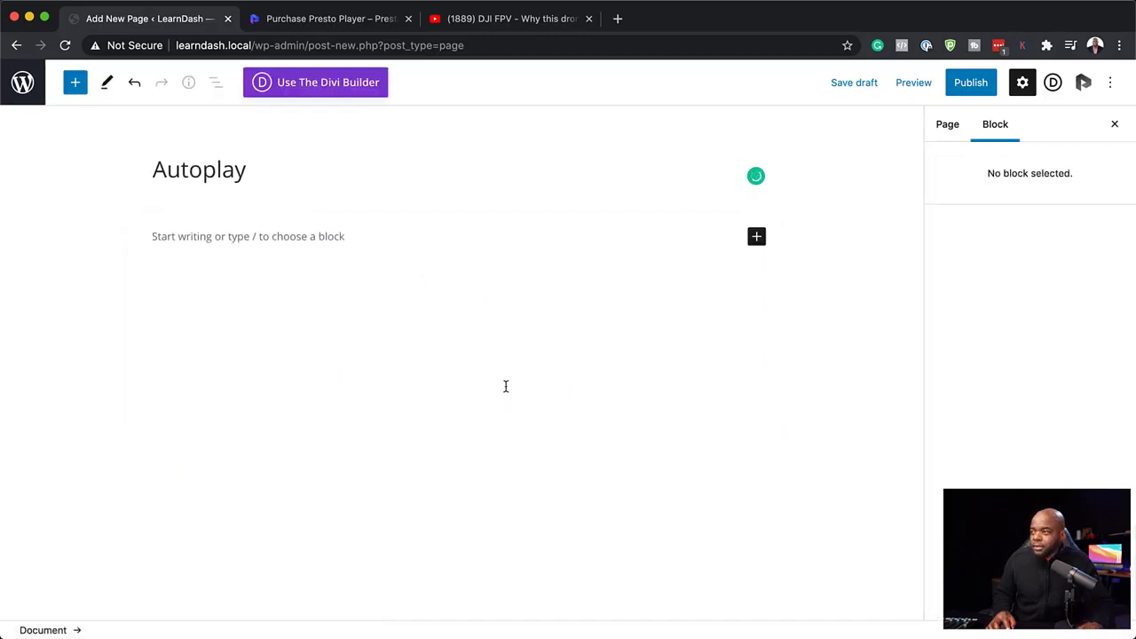
pyautogui.click(231, 233)
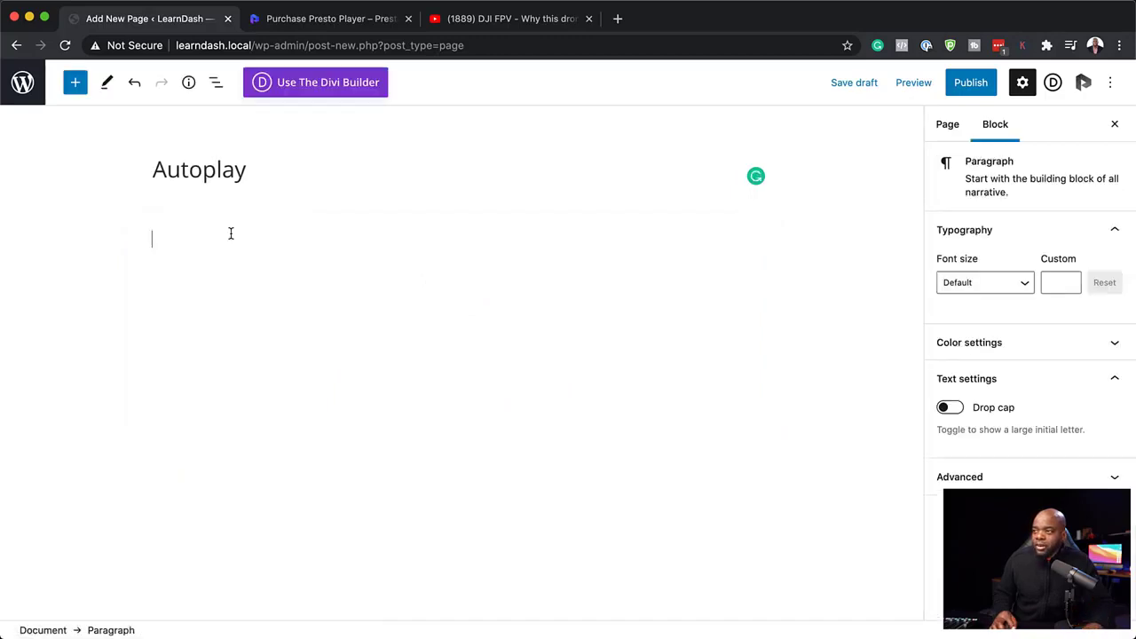
pyautogui.click(76, 84)
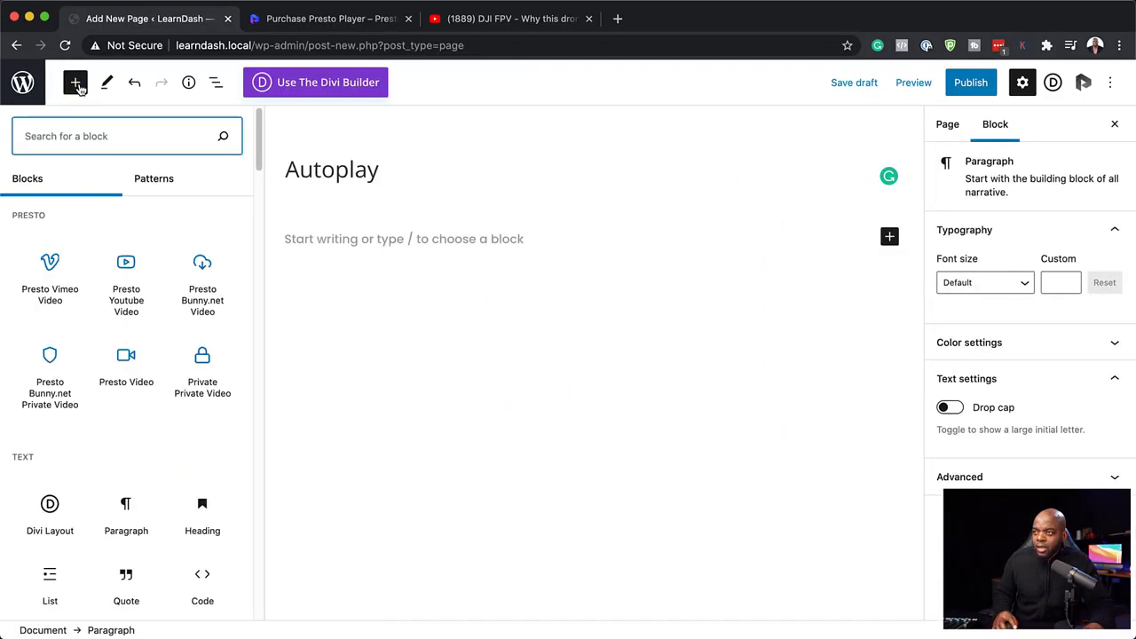
pyautogui.click(137, 305)
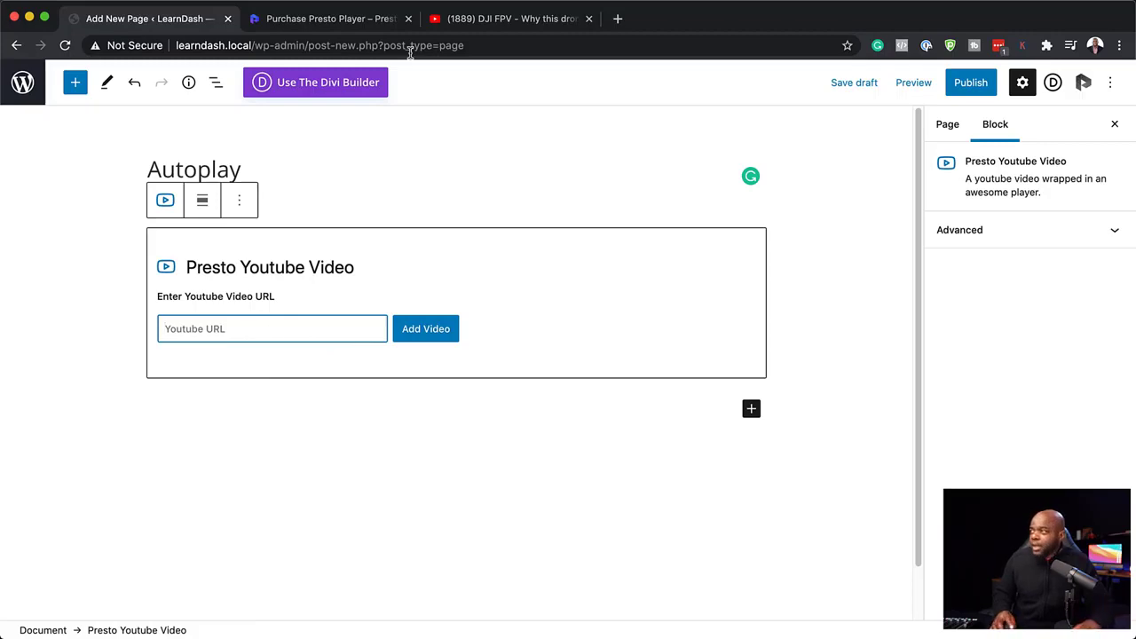
pyautogui.click(510, 19)
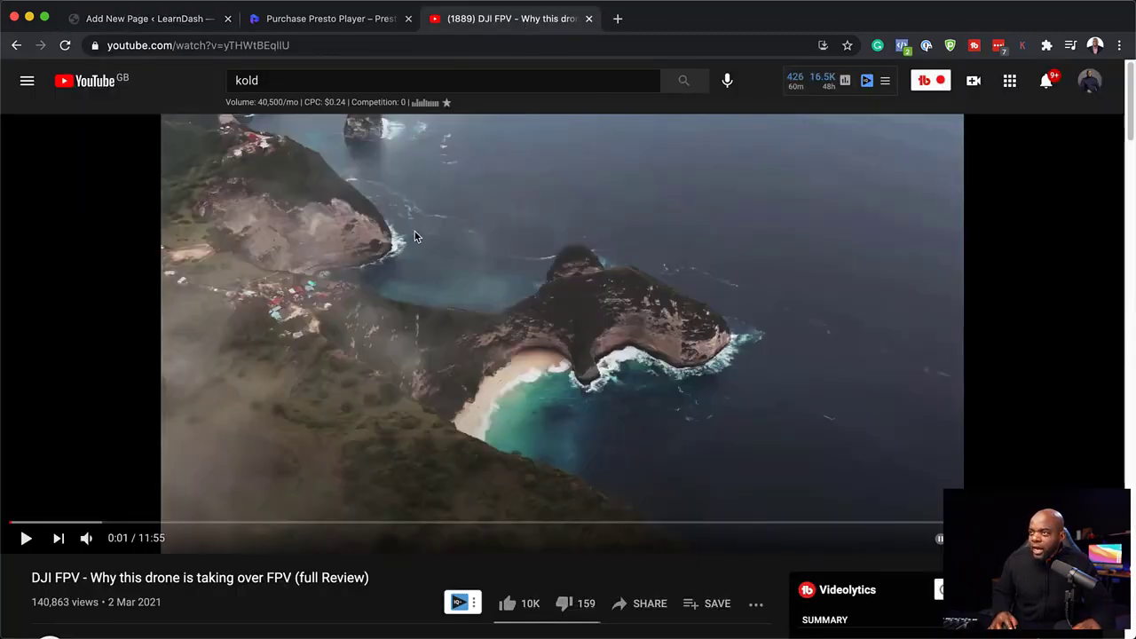
pyautogui.scroll(-6, 436, 470)
pyautogui.scroll(6, 436, 470)
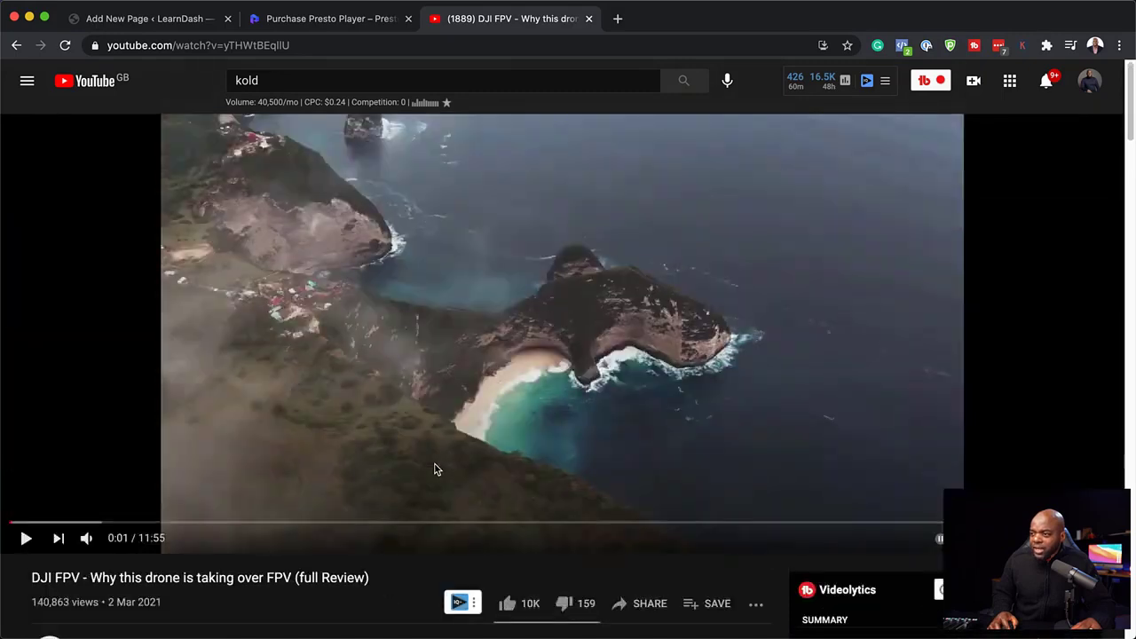
pyautogui.scroll(-2, 392, 424)
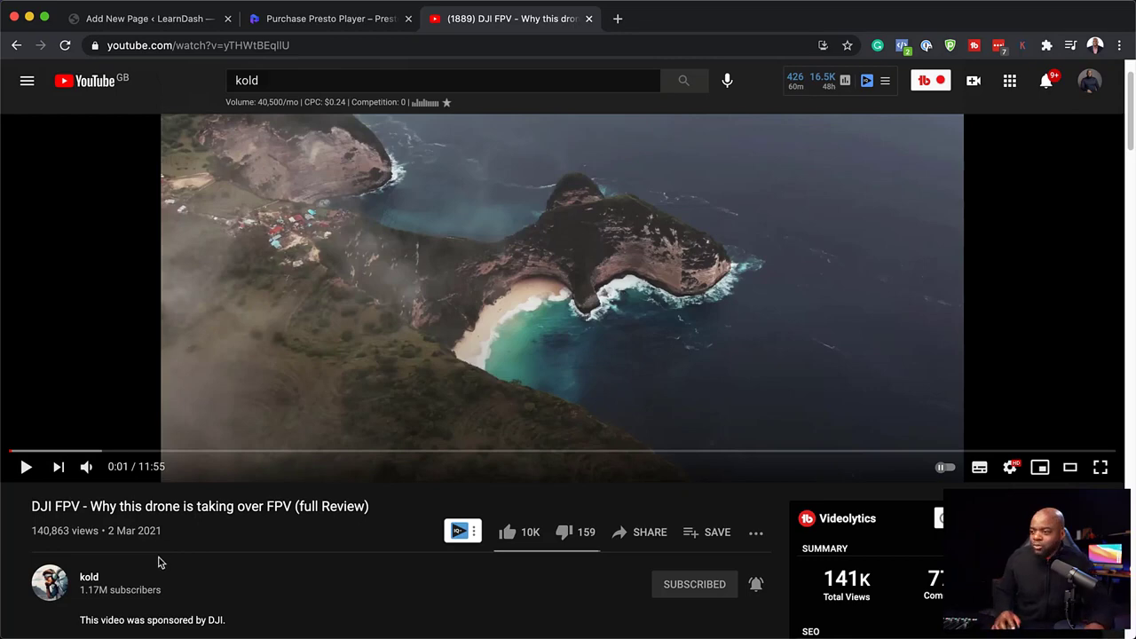
pyautogui.click(645, 533)
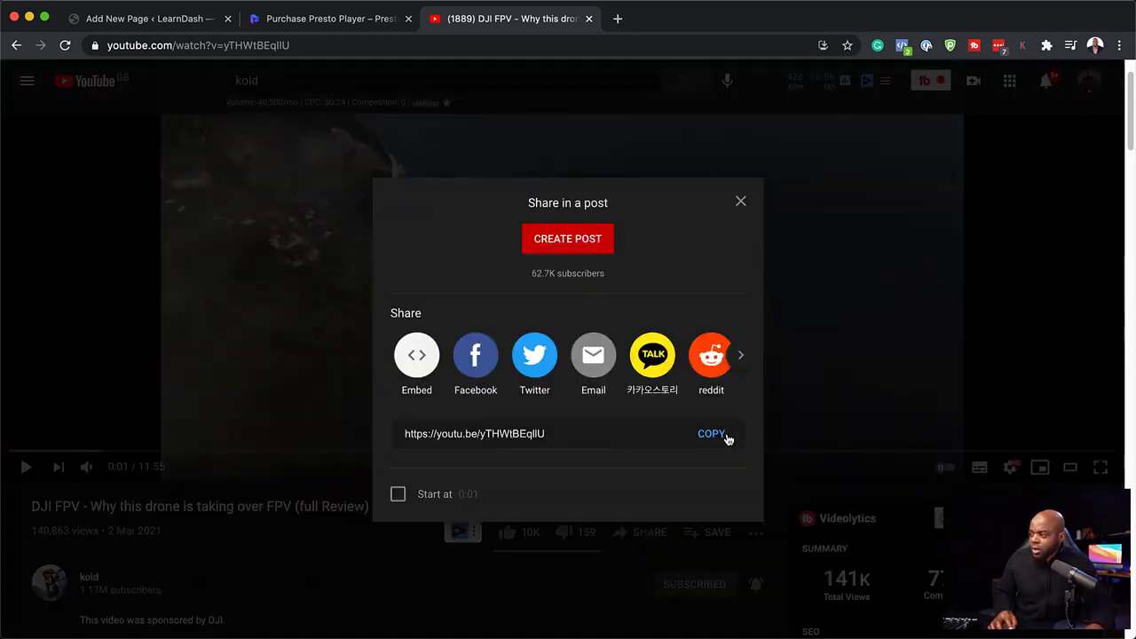
pyautogui.click(707, 434)
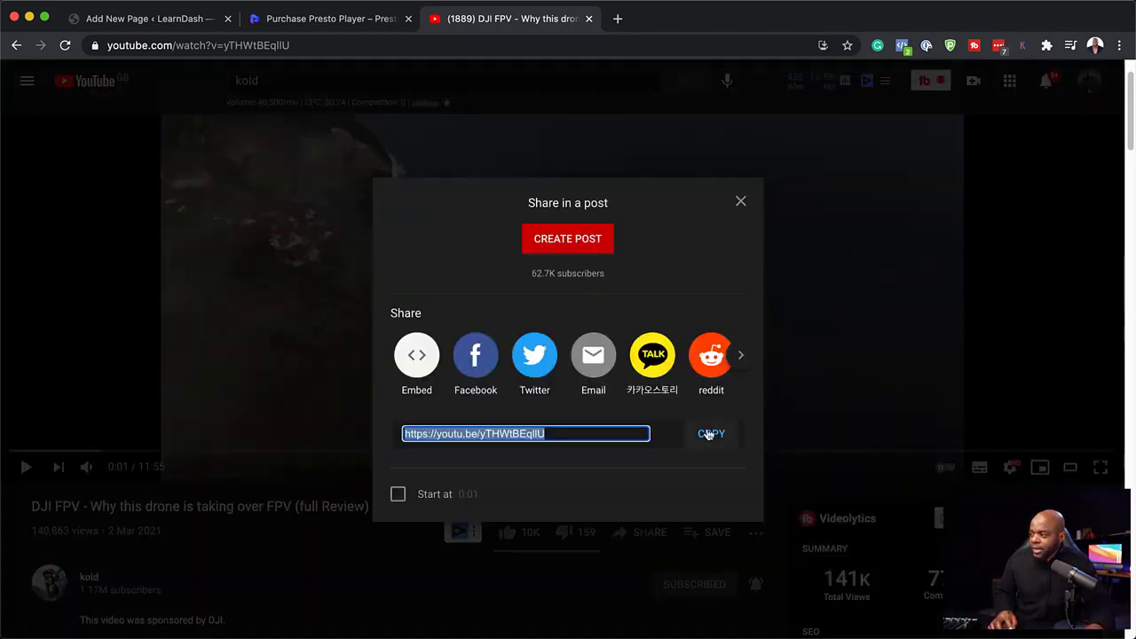
pyautogui.click(165, 20)
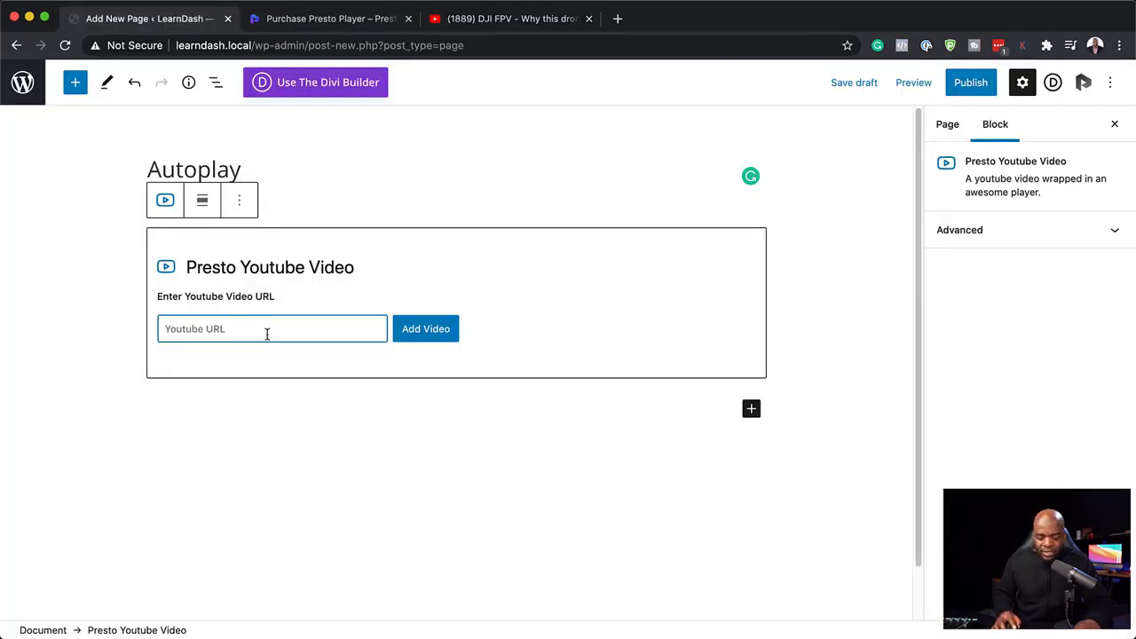
# - Load the copied YouTube drone video into the Presto block and enable Muted Autoplay Preview and Muted Preview Overlay
pyautogui.press('super+v')
pyautogui.click(426, 330)
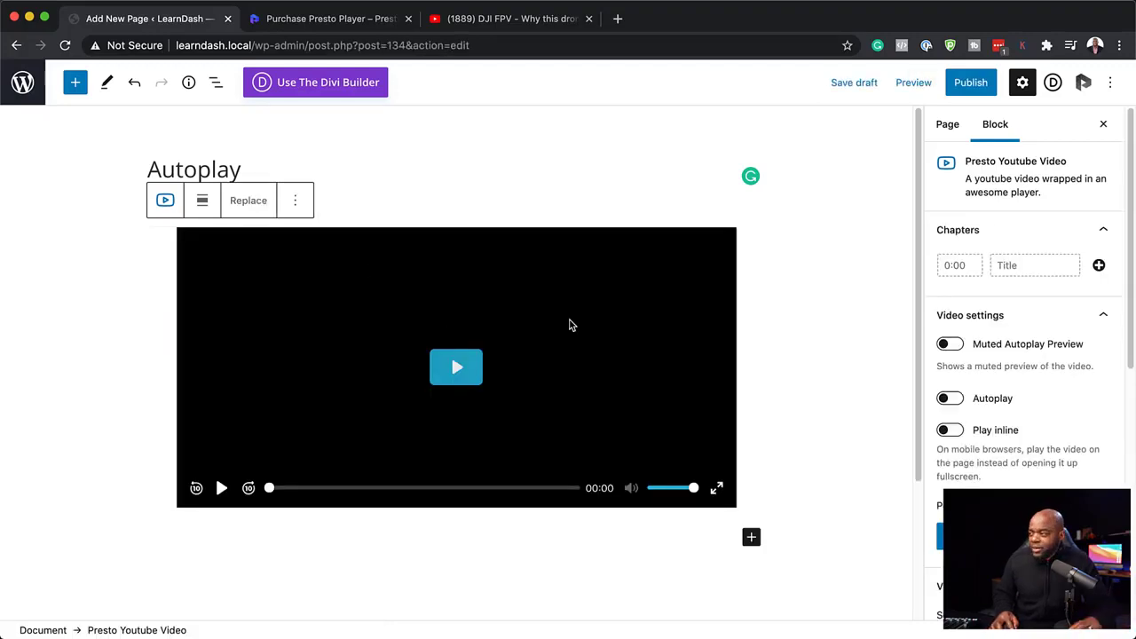
pyautogui.click(571, 325)
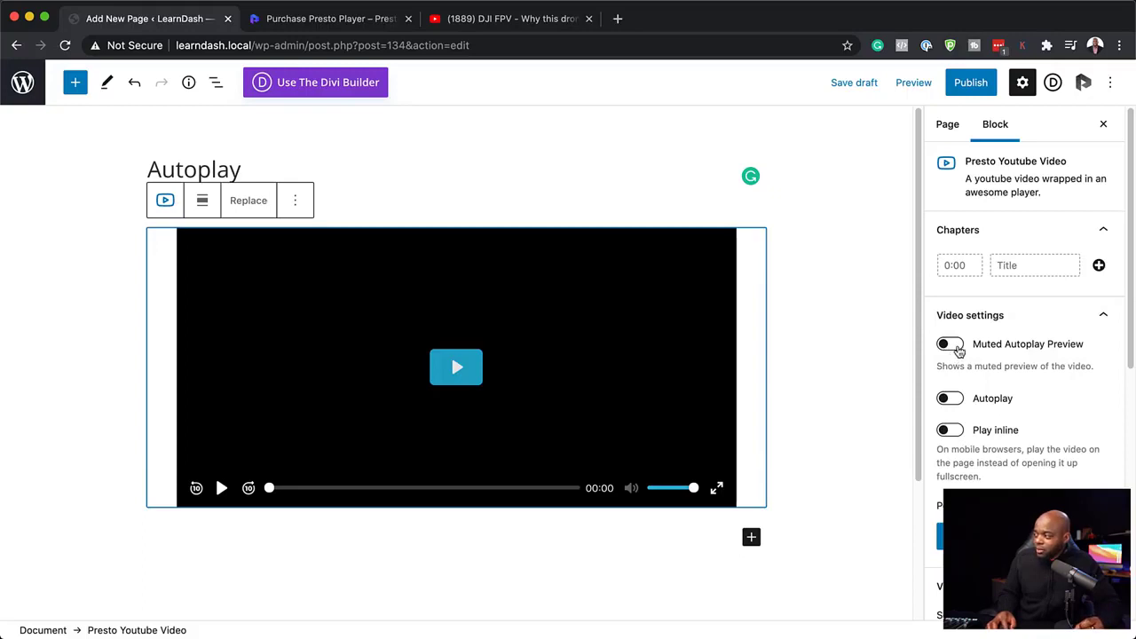
pyautogui.click(956, 348)
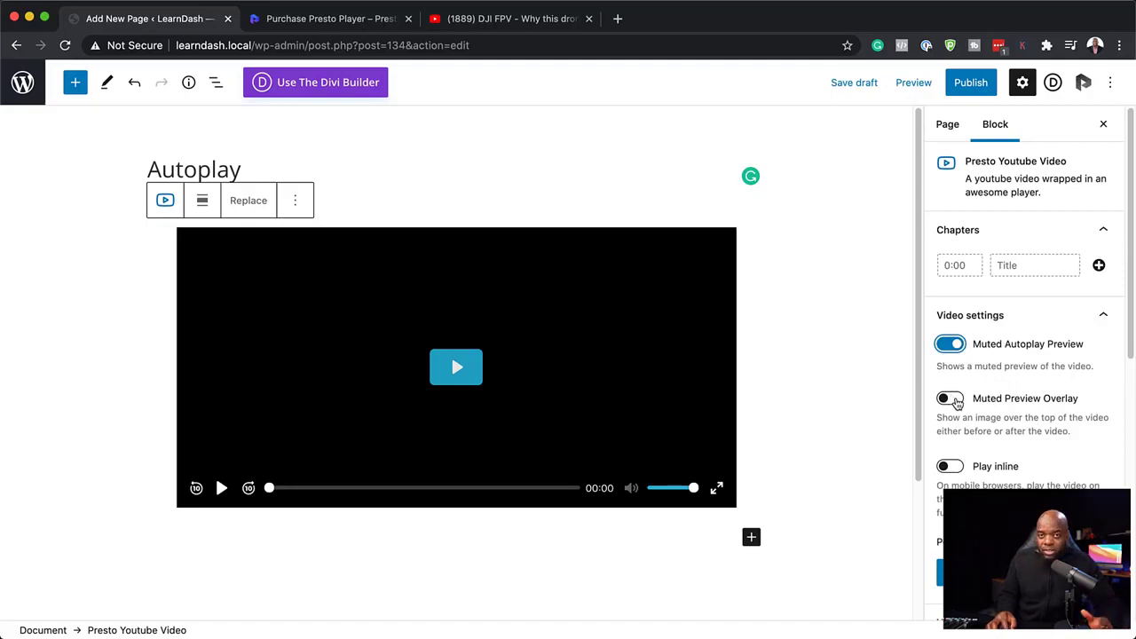
pyautogui.click(953, 399)
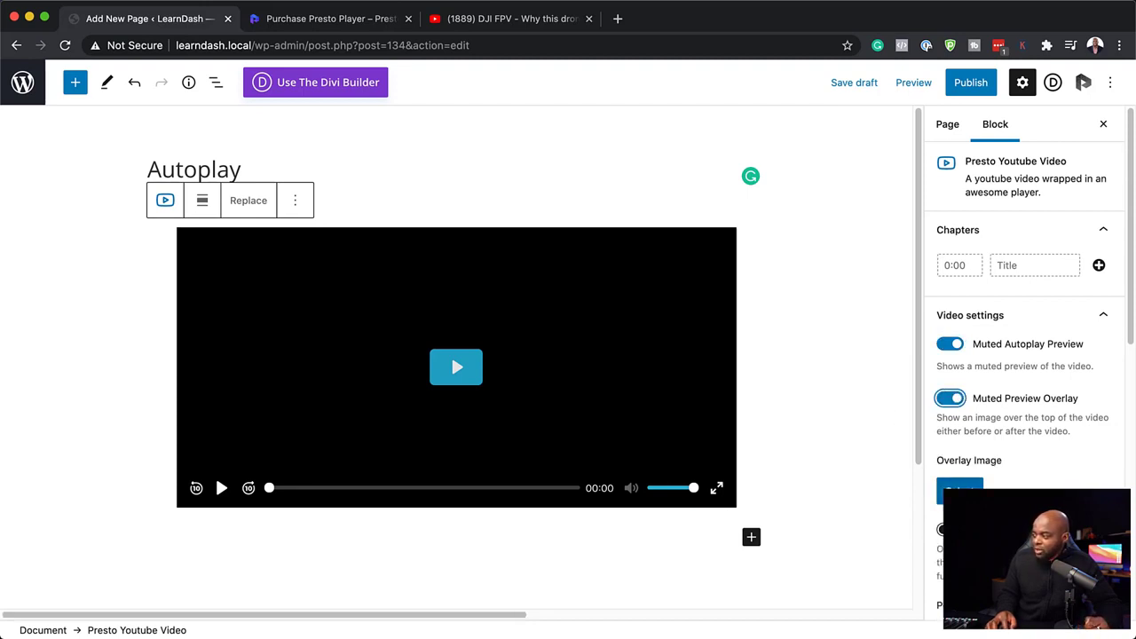
# - Upload Presto-Autoplay.png from Finder and use it as the video's overlay image
pyautogui.click(957, 491)
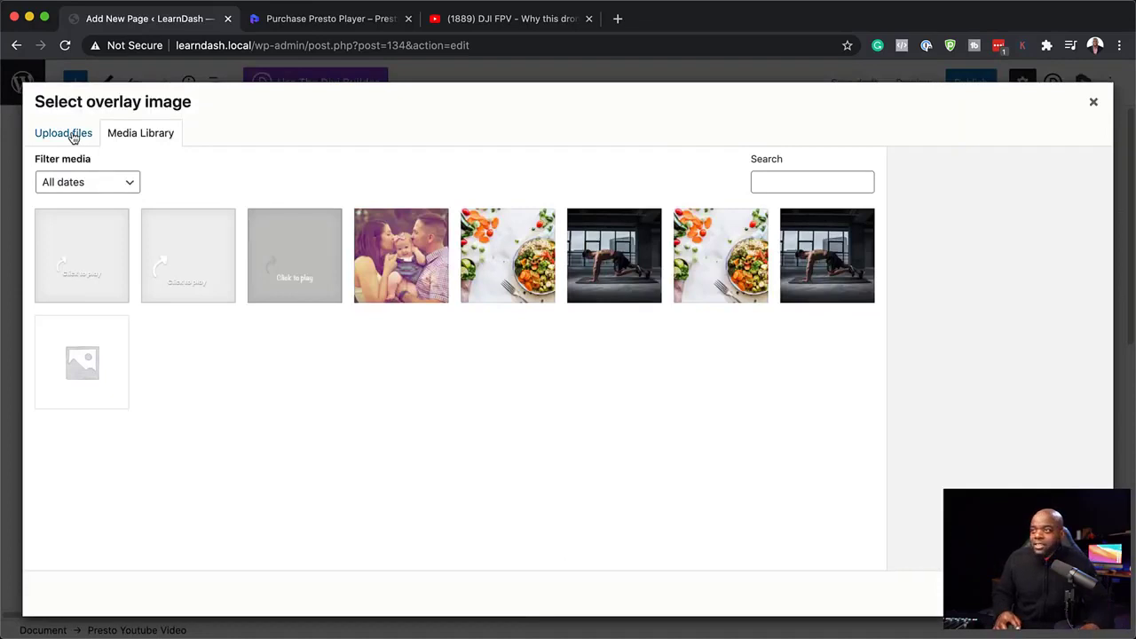
pyautogui.click(74, 136)
pyautogui.click(590, 357)
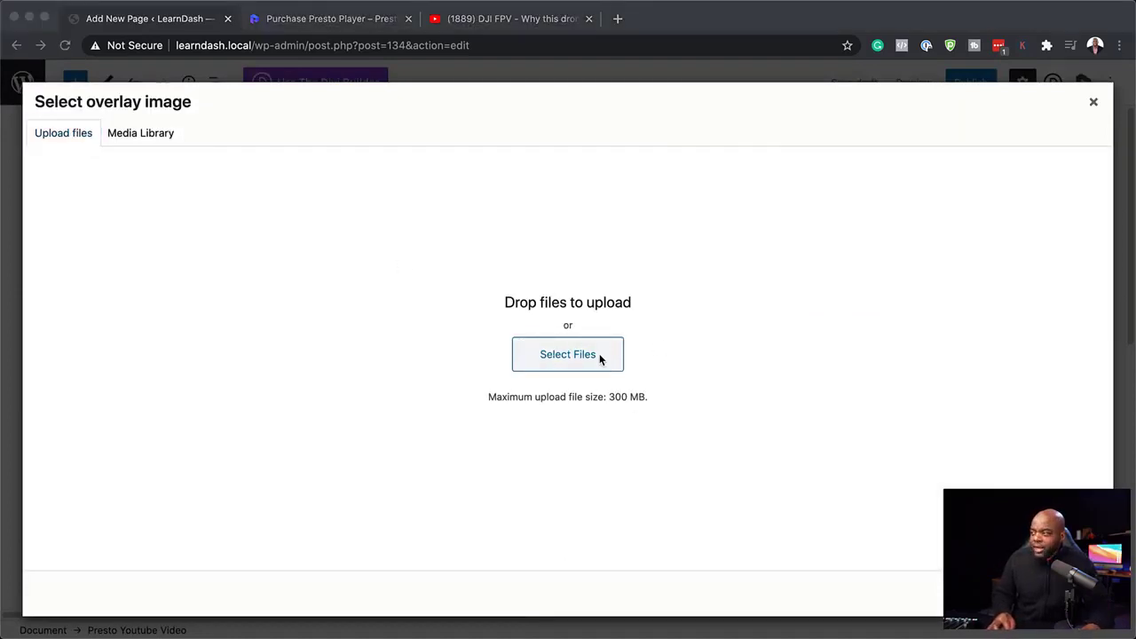
pyautogui.click(567, 354)
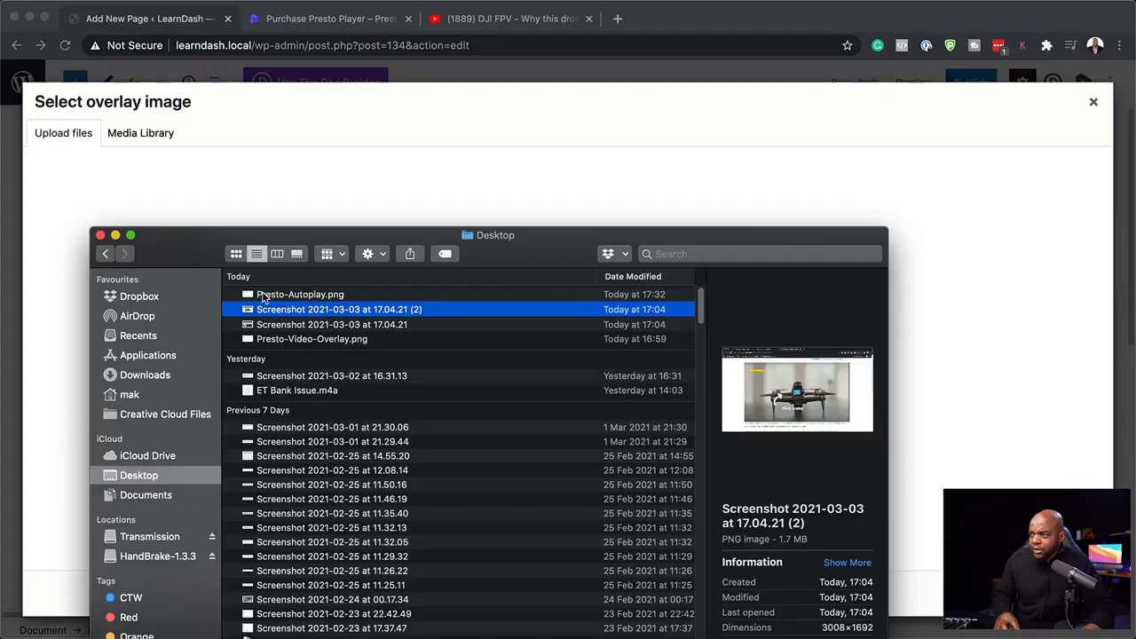
pyautogui.moveTo(550, 256); pyautogui.dragTo(546, 390)
pyautogui.click(246, 429)
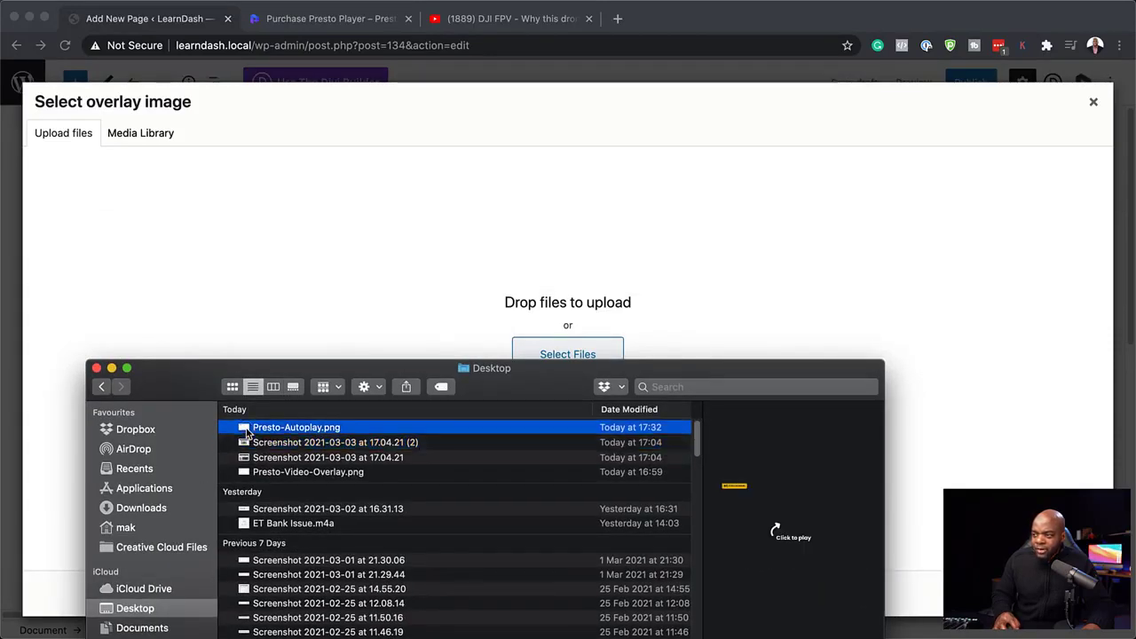
pyautogui.moveTo(247, 430); pyautogui.dragTo(482, 274)
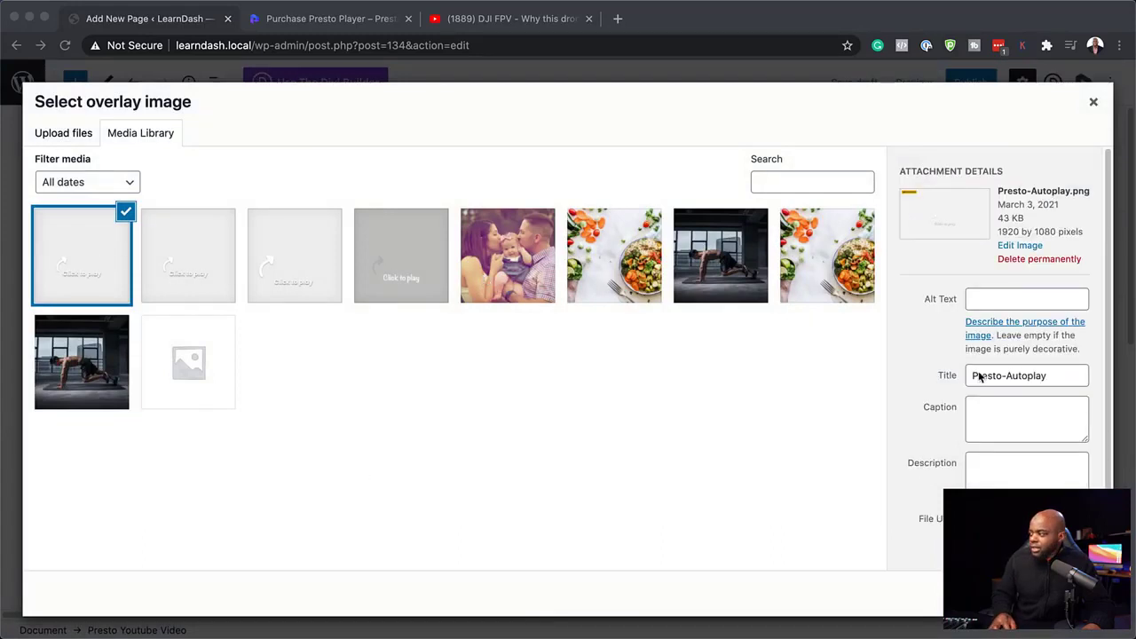
pyautogui.click(1065, 593)
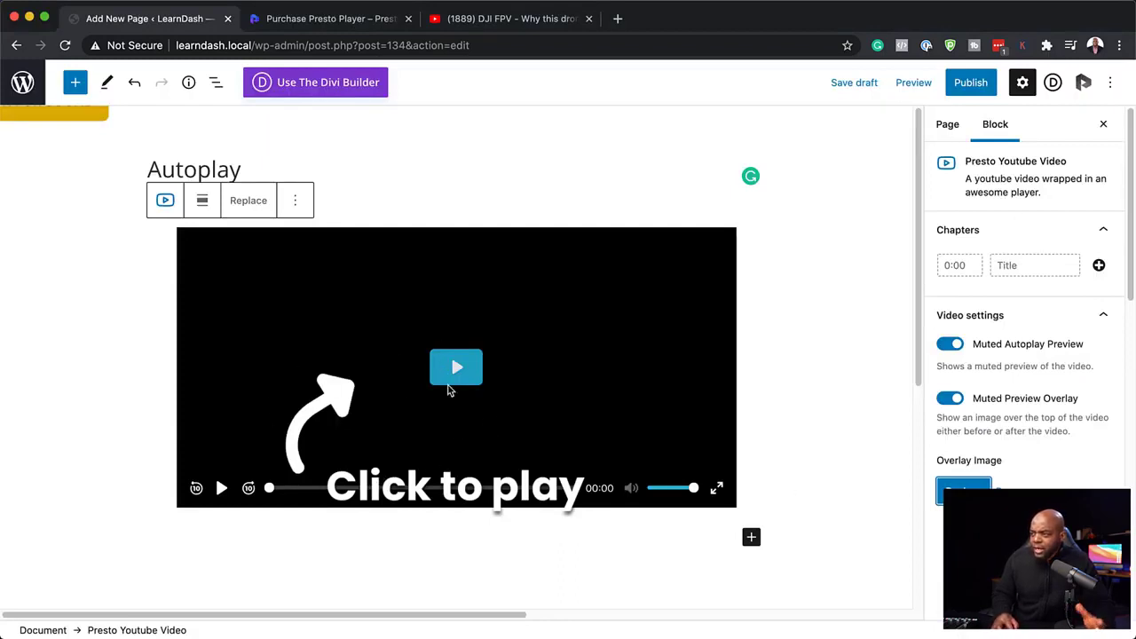
# - Set the overlay's Max Width slider back to 100
pyautogui.scroll(-2, 1079, 465)
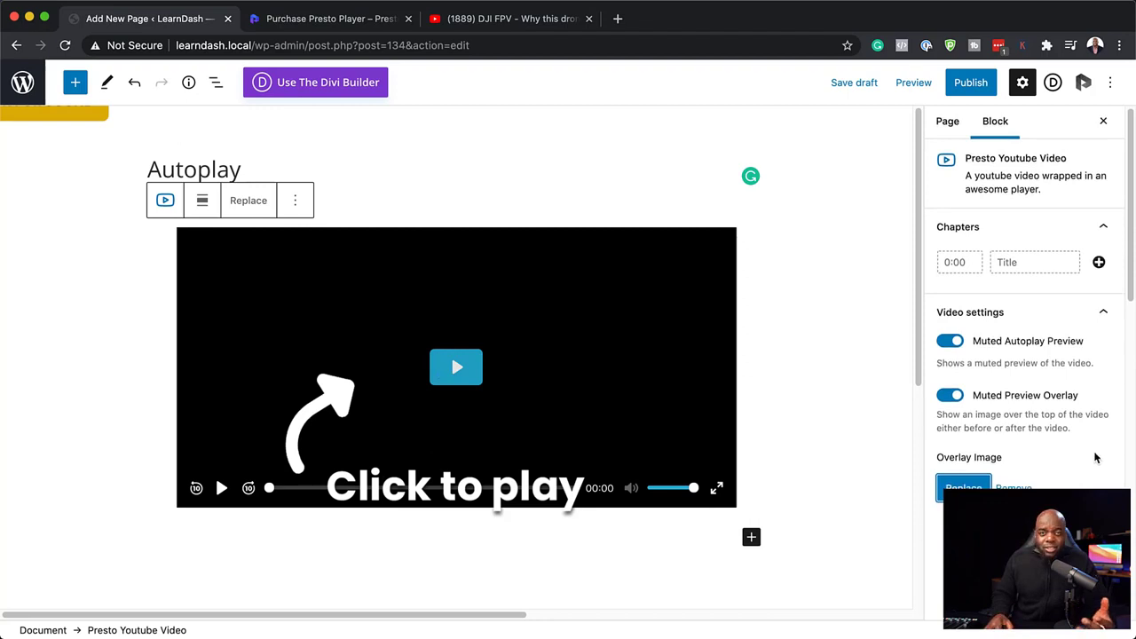
pyautogui.scroll(-5, 1096, 458)
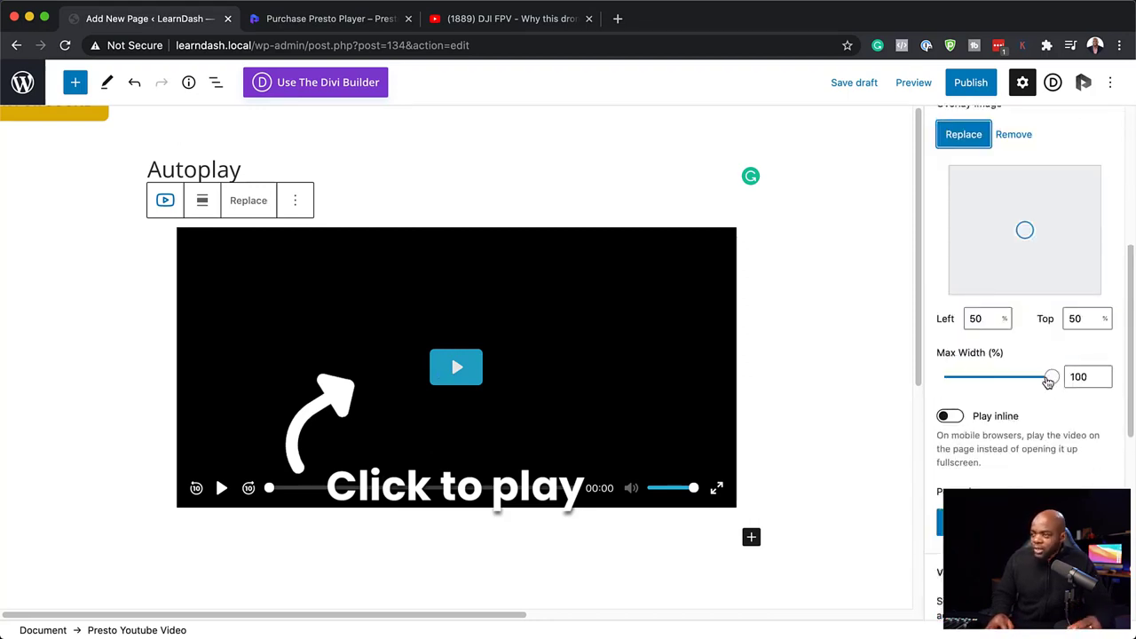
pyautogui.click(1043, 377)
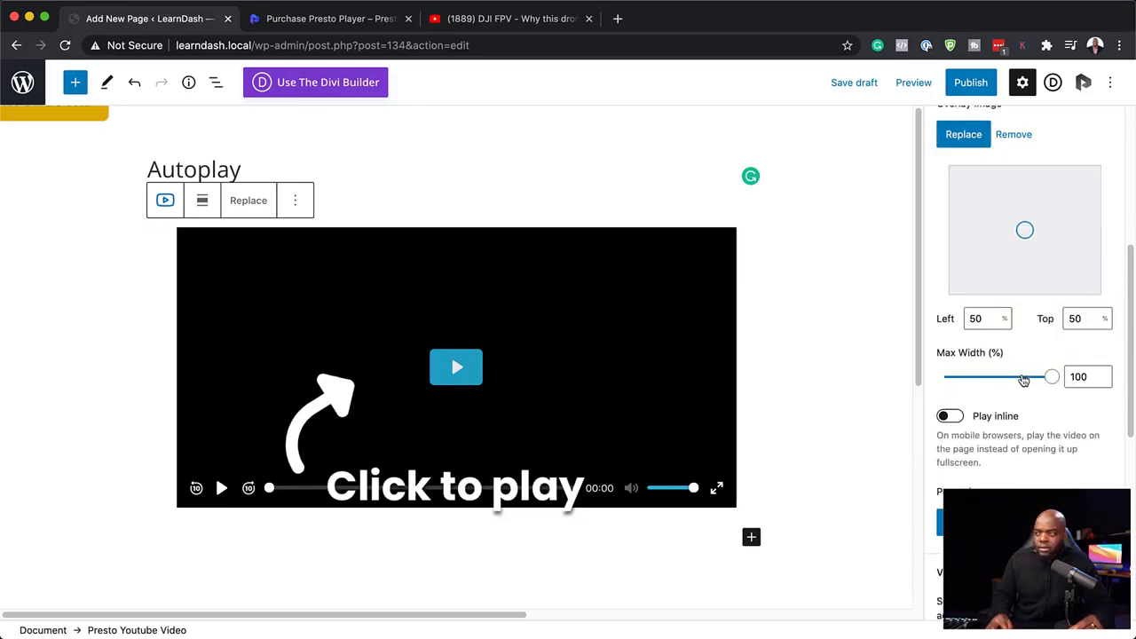
pyautogui.click(1027, 378)
pyautogui.moveTo(1026, 380); pyautogui.dragTo(1053, 379)
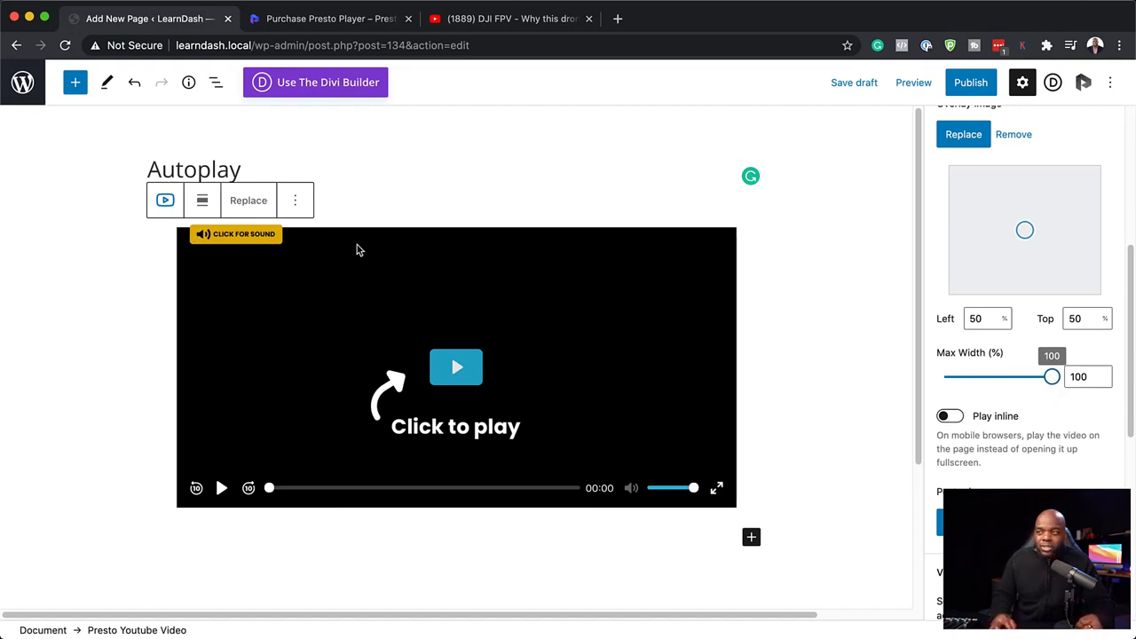
# - Publish the Autoplay page and view the live page in a new tab
pyautogui.click(557, 286)
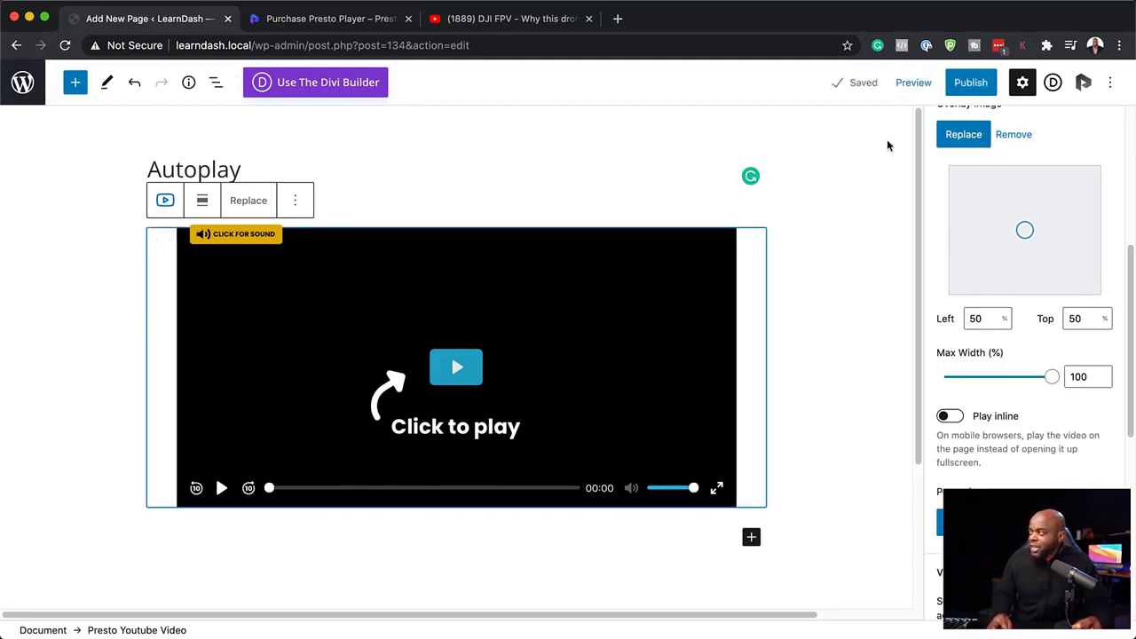
pyautogui.scroll(5, 979, 294)
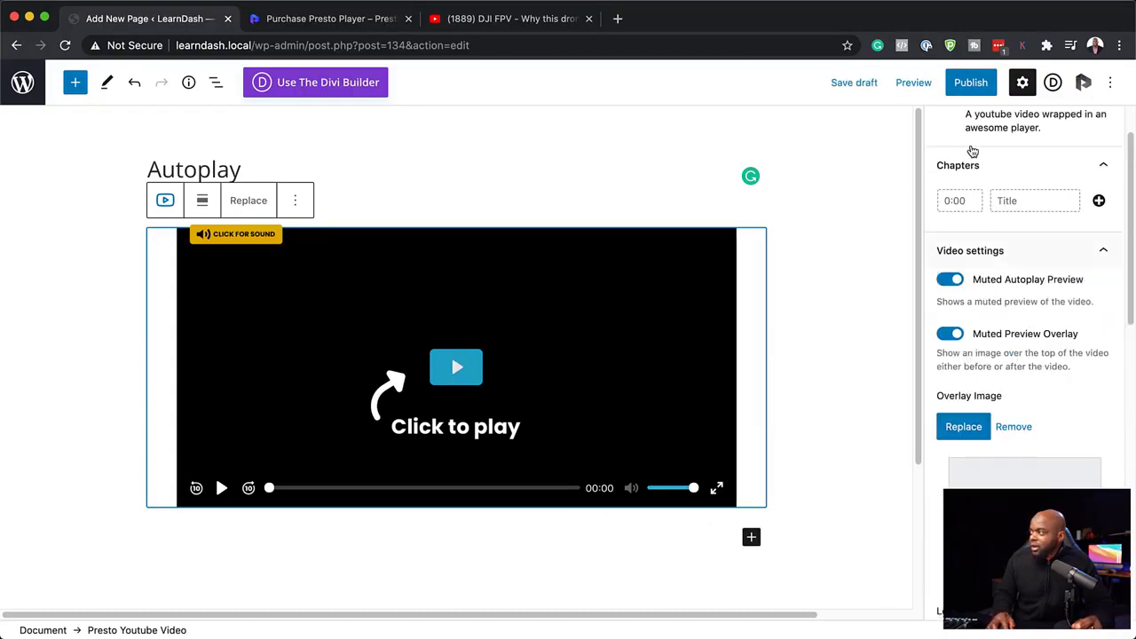
pyautogui.click(977, 84)
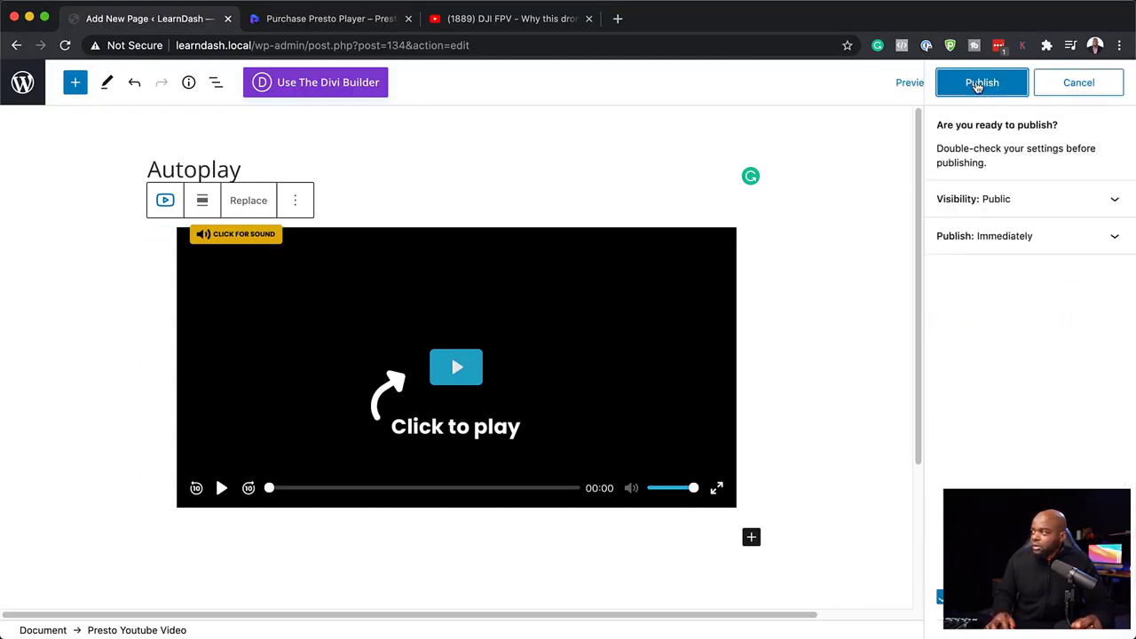
pyautogui.click(1000, 86)
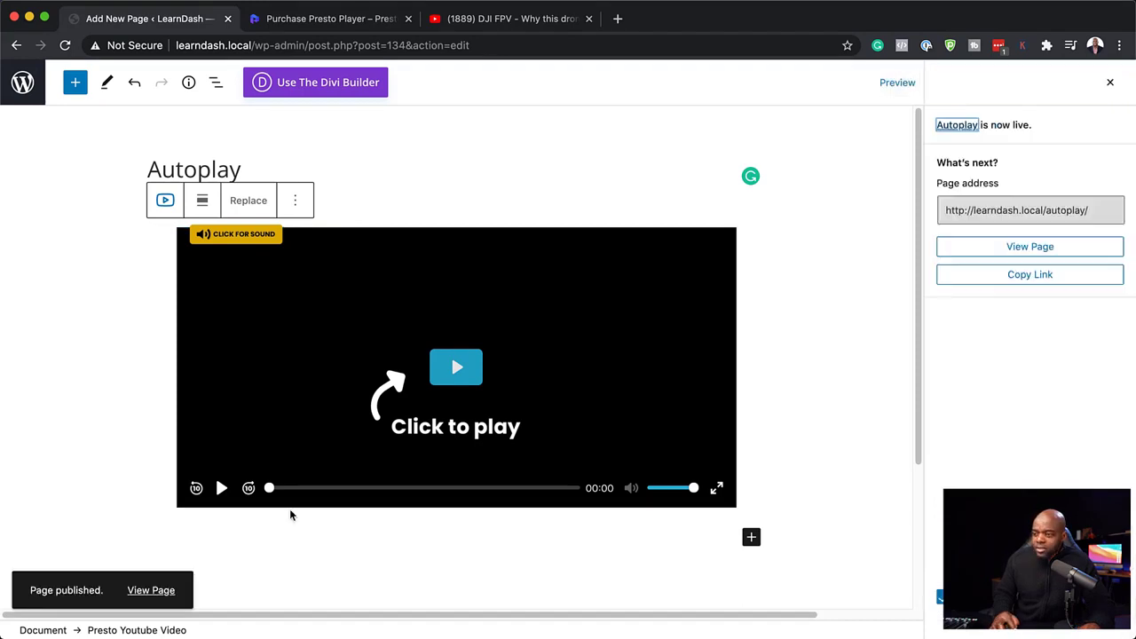
pyautogui.click(151, 591)
# - On the live page, start the drone video from its Click to play overlay, then pause it
pyautogui.click(360, 22)
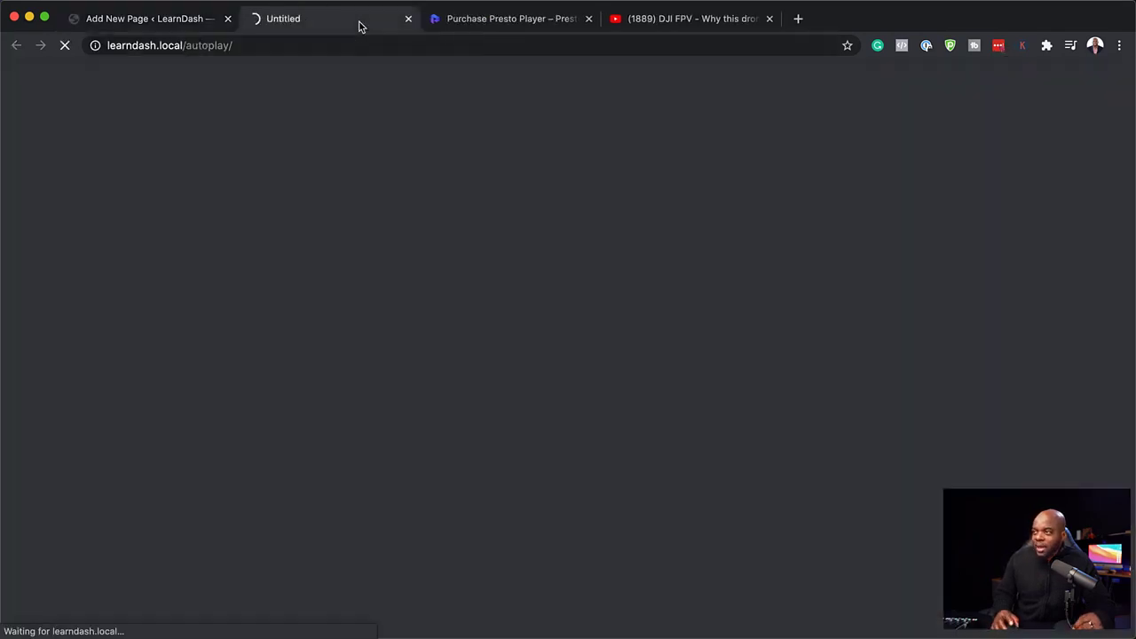
pyautogui.scroll(-2, 1094, 440)
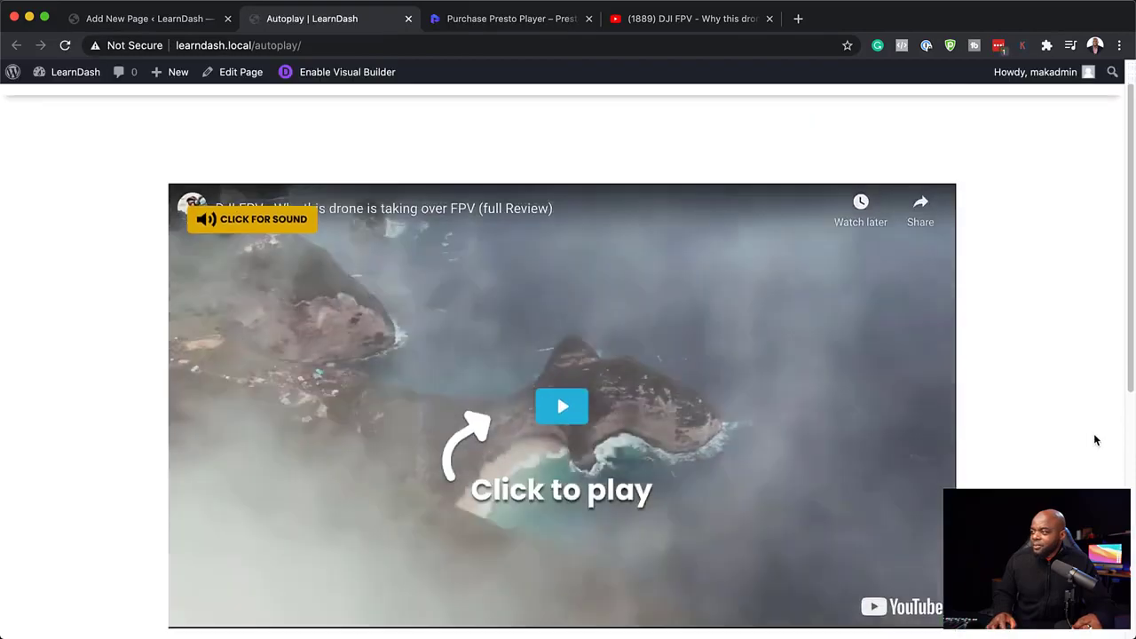
pyautogui.scroll(-1, 1094, 440)
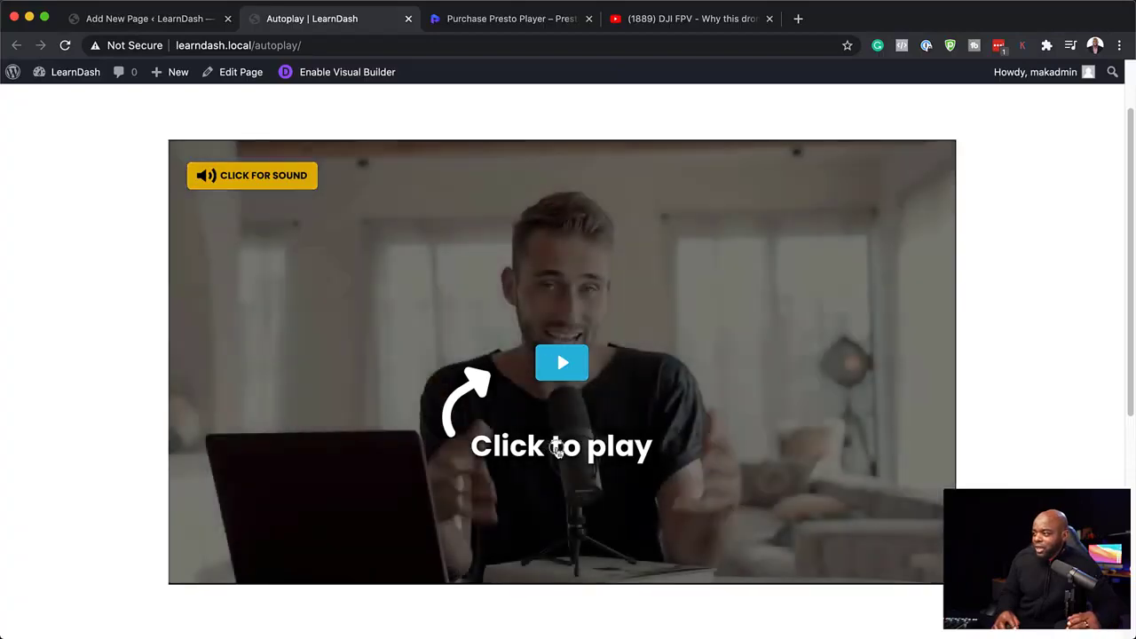
pyautogui.click(556, 451)
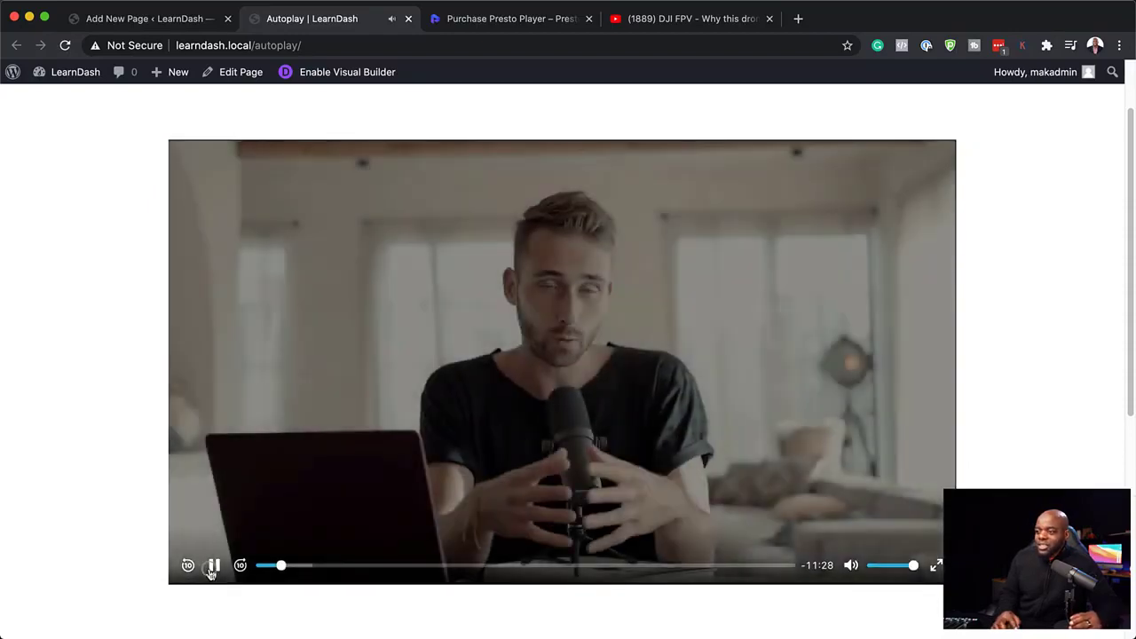
pyautogui.click(214, 565)
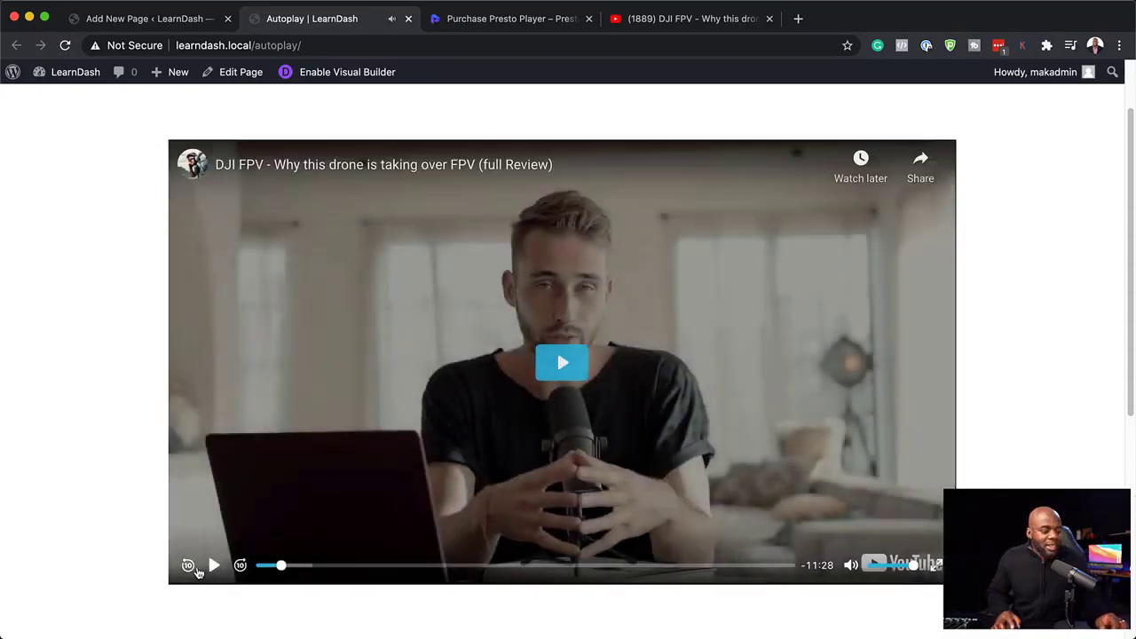